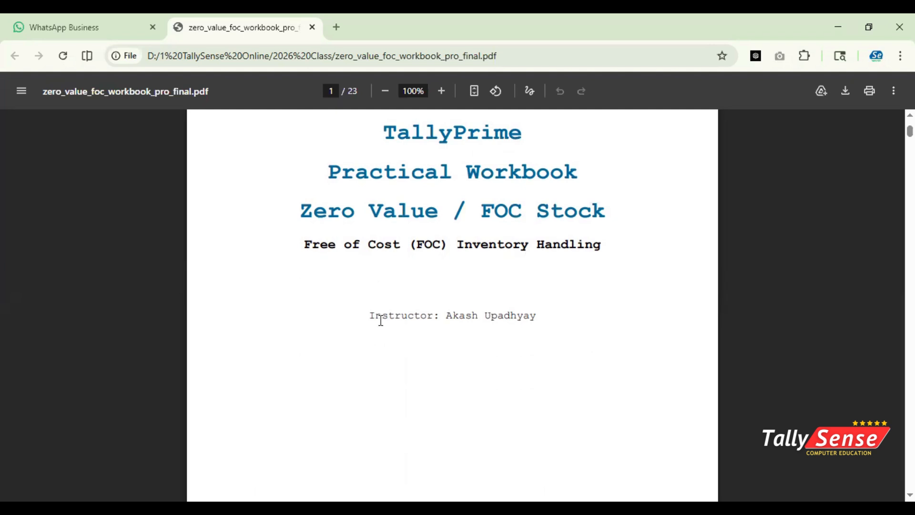
Step: Review the zero value and FOC stock definitions, use cases and entry logic in the workbook PDF
{"action": "scroll", "coordinate": [429, 321], "scroll_direction": "down", "scroll_amount": 9}
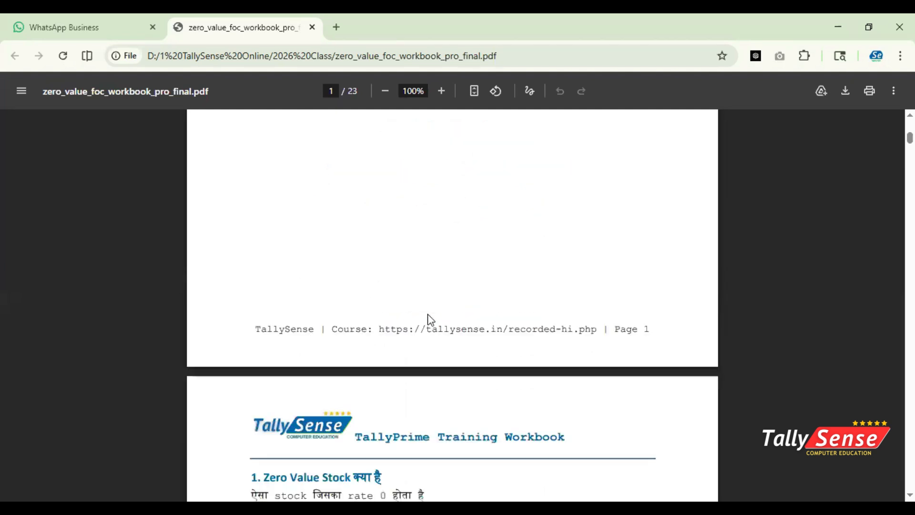
{"action": "scroll", "coordinate": [431, 320], "scroll_direction": "down", "scroll_amount": 3}
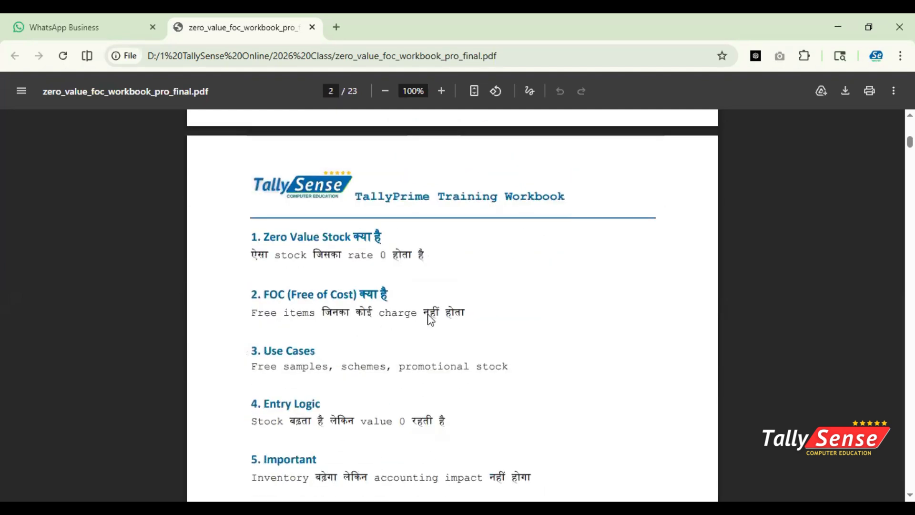
{"action": "scroll", "coordinate": [431, 320], "scroll_direction": "down", "scroll_amount": 3}
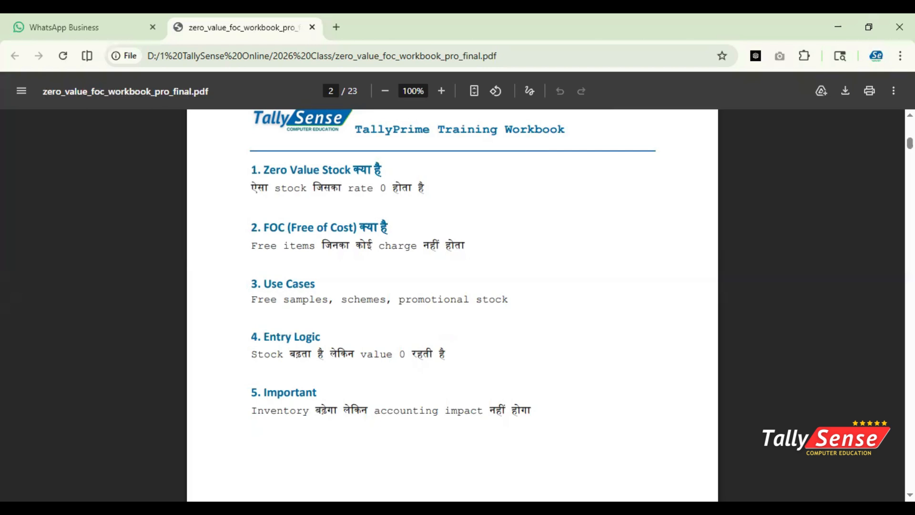
Step: Switch to TallyPrime and open the Purchase voucher type for alteration
{"action": "key", "text": "alt+Tab"}
{"action": "scroll", "coordinate": [590, 195], "scroll_direction": "up", "scroll_amount": 4}
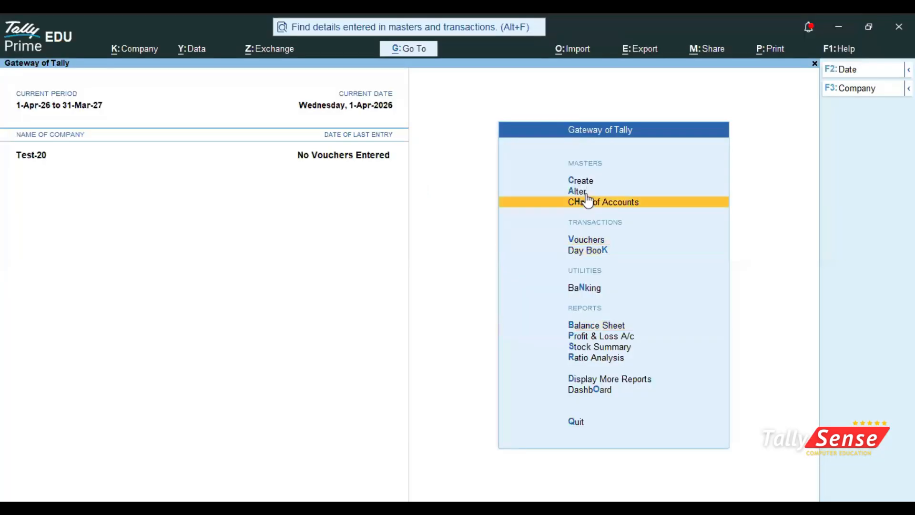
{"action": "left_click", "coordinate": [593, 190]}
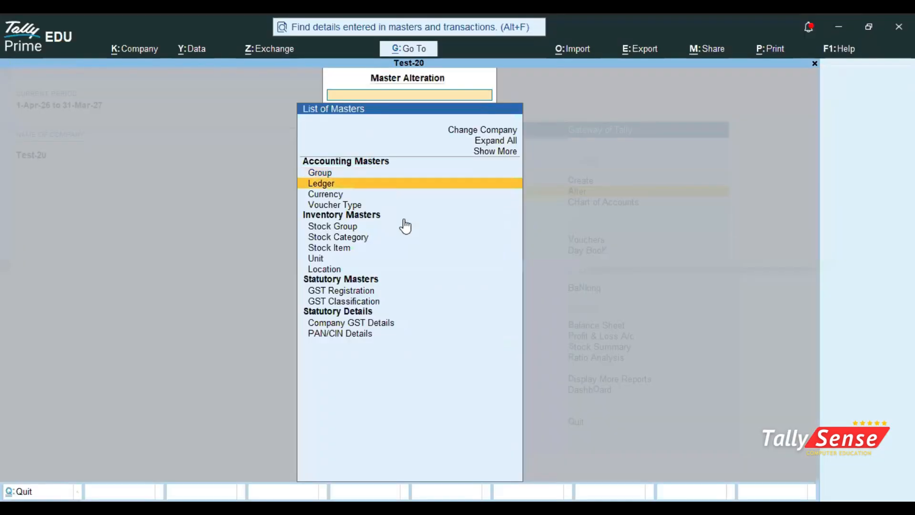
{"action": "left_click", "coordinate": [357, 210]}
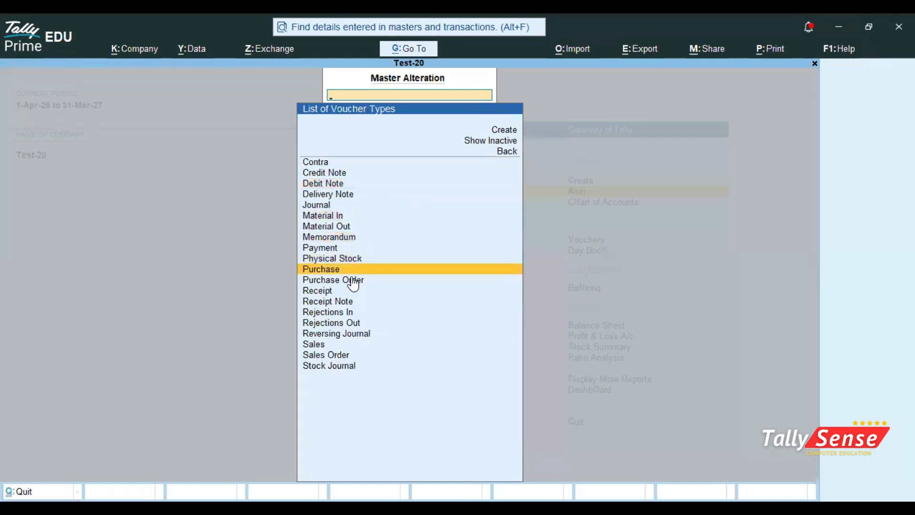
{"action": "left_click", "coordinate": [350, 270]}
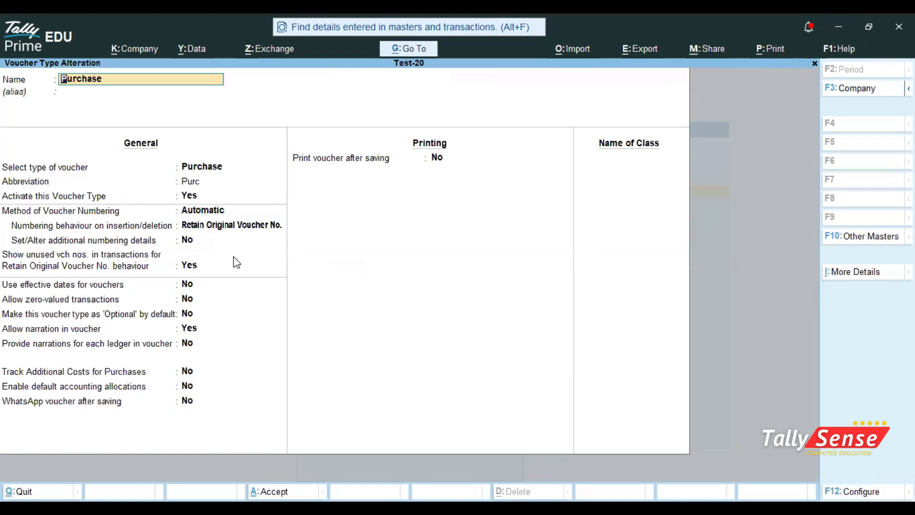
Step: Allow zero-valued transactions for the Purchase voucher type, save it and return to the Gateway of Tally
{"action": "left_click", "coordinate": [7, 305]}
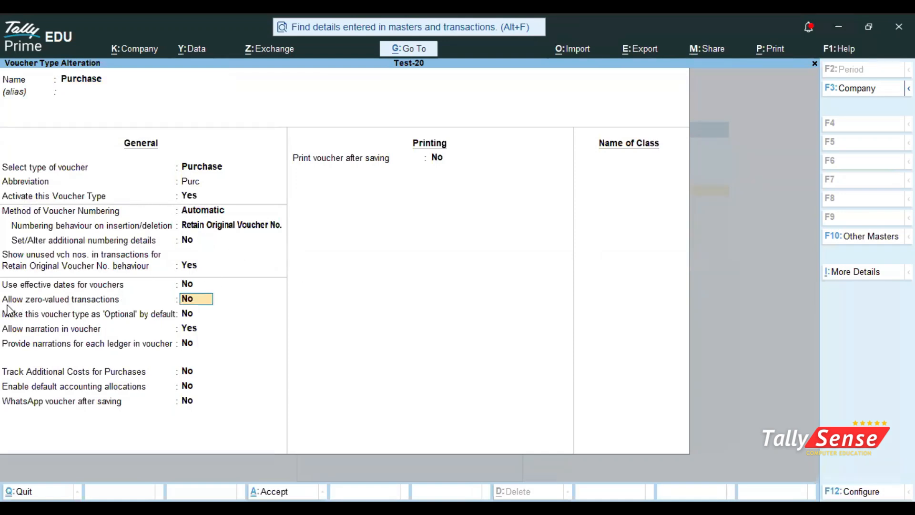
{"action": "type", "text": "y"}
{"action": "key", "text": "Return"}
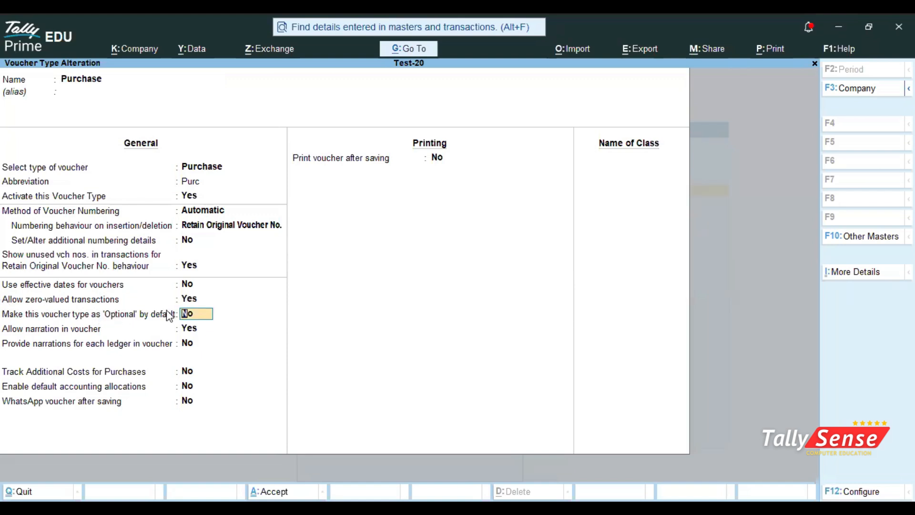
{"action": "key", "text": "ctrl"}
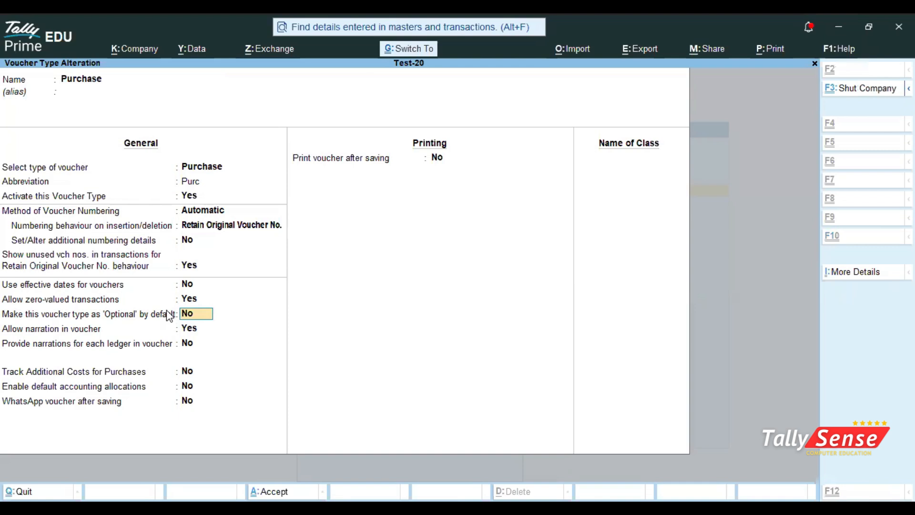
{"action": "key", "text": "ctrl+a"}
{"action": "key", "text": "Escape"}
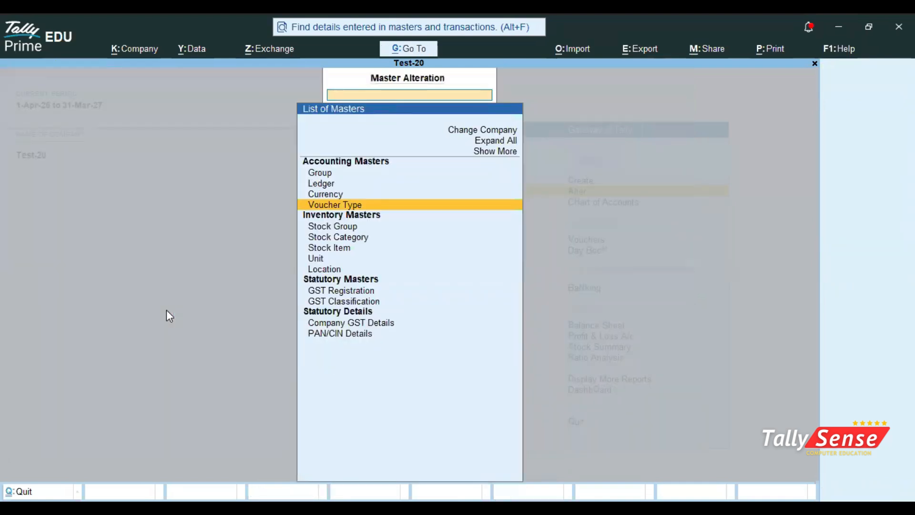
{"action": "key", "text": "Escape"}
Step: Start a purchase voucher with supplier invoice number 101 and accept the default invoice date
{"action": "key", "text": "Down"}
{"action": "key", "text": "Down"}
{"action": "key", "text": "Return"}
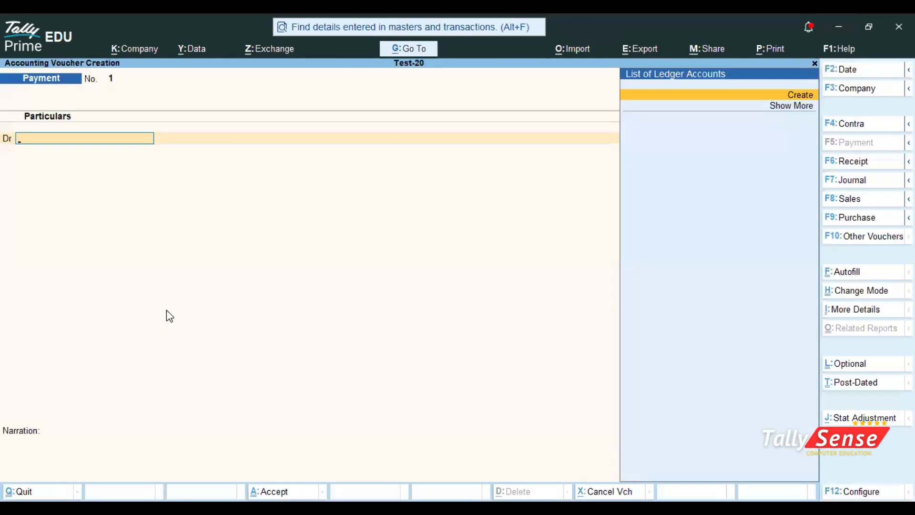
{"action": "key", "text": "F9"}
{"action": "type", "text": "101"}
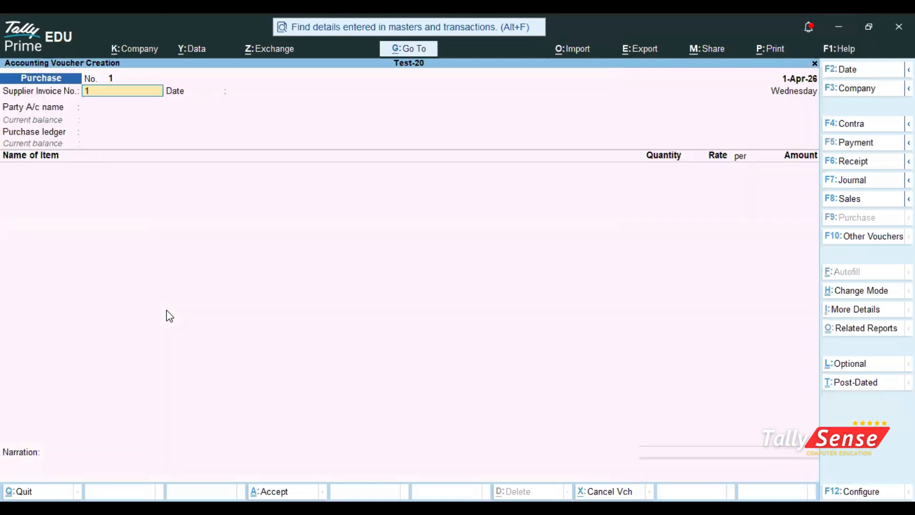
{"action": "key", "text": "Return"}
{"action": "key", "text": "Return"}
Step: Create the supplier's party ledger under Sundry Creditors from within the voucher and accept the default party details
{"action": "key", "text": "alt+c"}
{"action": "type", "text": "Neeraj"}
{"action": "key", "text": "Return"}
{"action": "key", "text": "Return"}
{"action": "type", "text": "S"}
{"action": "key", "text": "Up"}
{"action": "key", "text": "Up"}
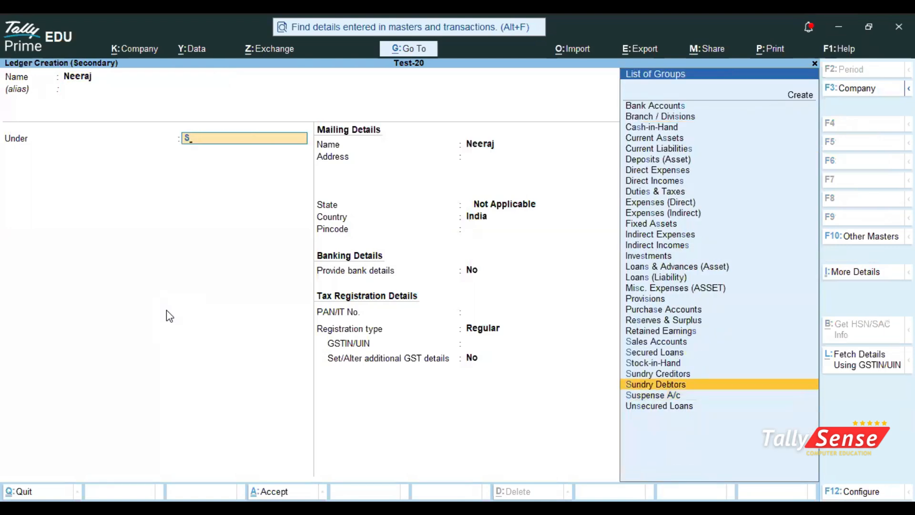
{"action": "key", "text": "Up"}
{"action": "key", "text": "Return"}
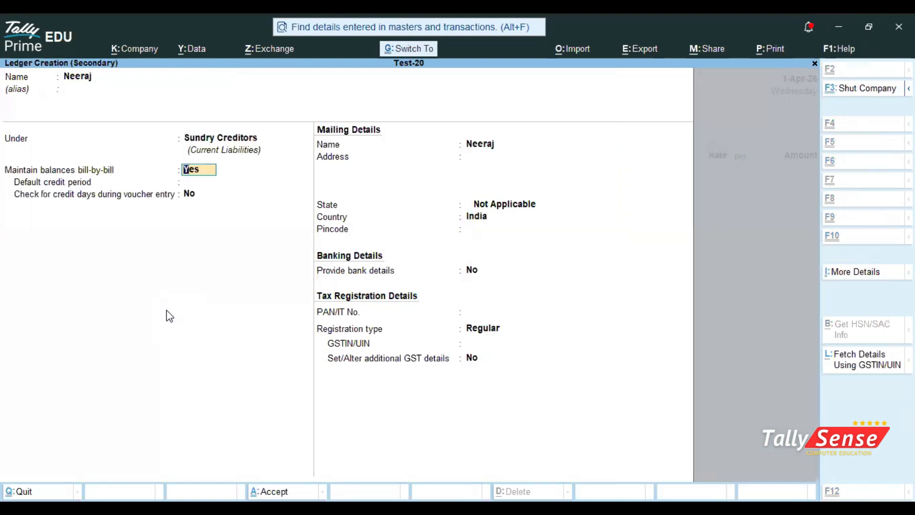
{"action": "key", "text": "ctrl+a"}
{"action": "key", "text": "ctrl+a"}
{"action": "key", "text": "ctrl+a"}
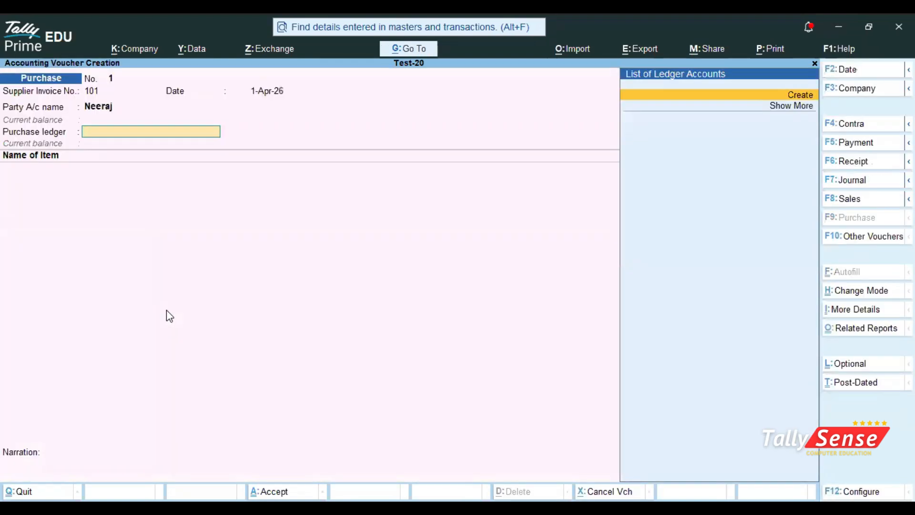
Step: Create a purchase ledger named Purchase under the Purchase Accounts group for this voucher
{"action": "key", "text": "alt+c"}
{"action": "type", "text": "Purch"}
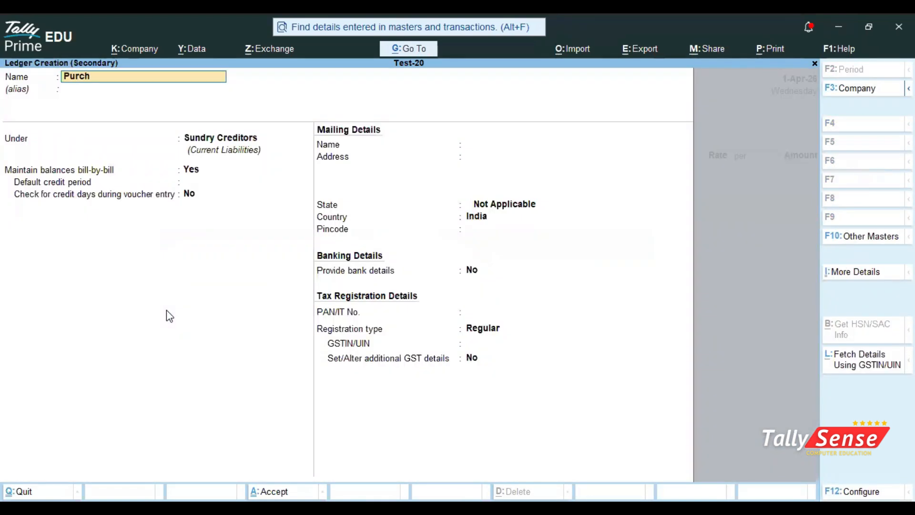
{"action": "type", "text": "ase"}
{"action": "key", "text": "Return"}
{"action": "type", "text": "P"}
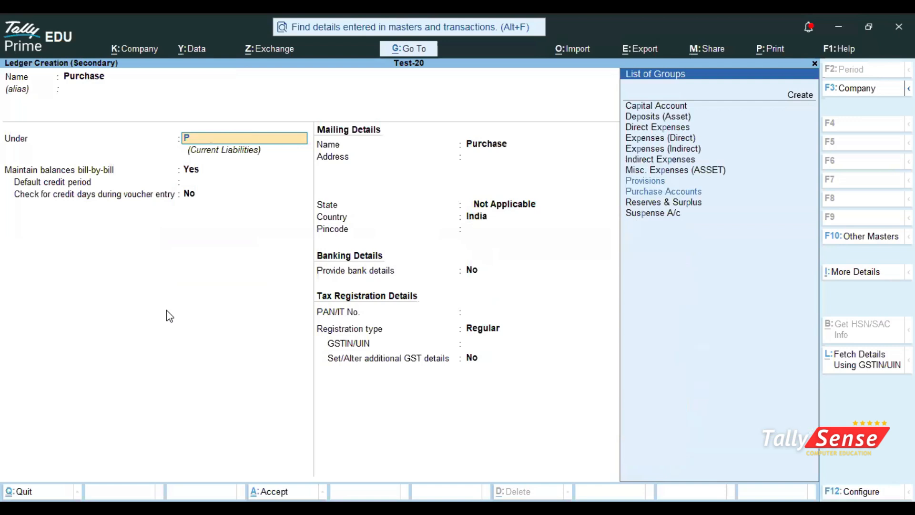
{"action": "key", "text": "Return"}
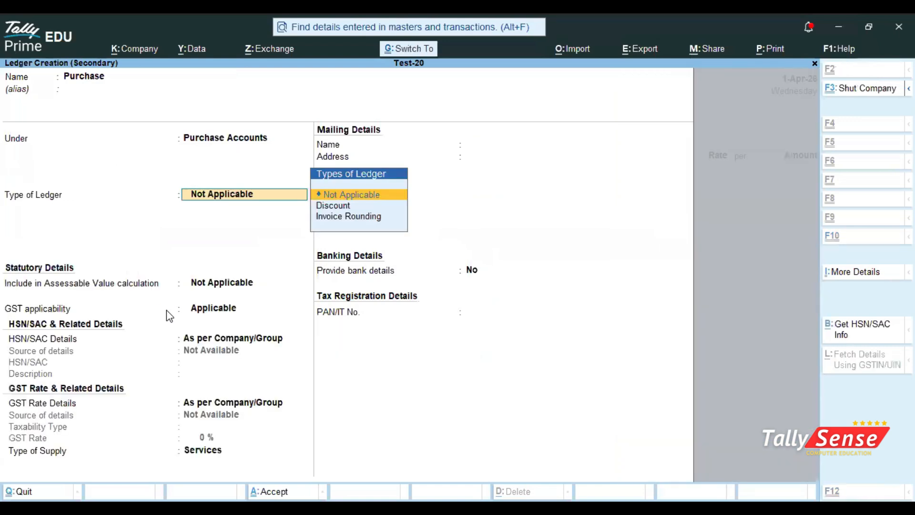
{"action": "key", "text": "ctrl+a"}
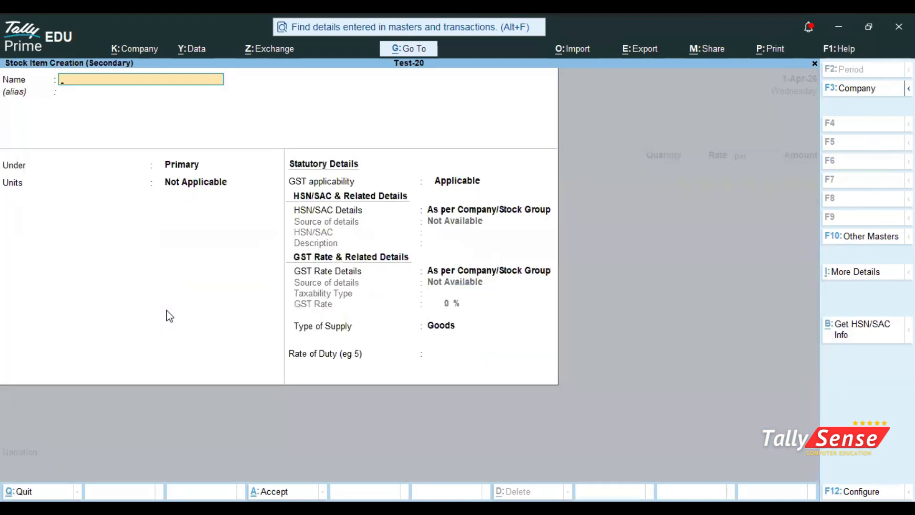
Step: Create the stock item Vivo V30 under Primary with a new simple unit pcs
{"action": "type", "text": "Vivo V30"}
{"action": "key", "text": "Return"}
{"action": "key", "text": "Return"}
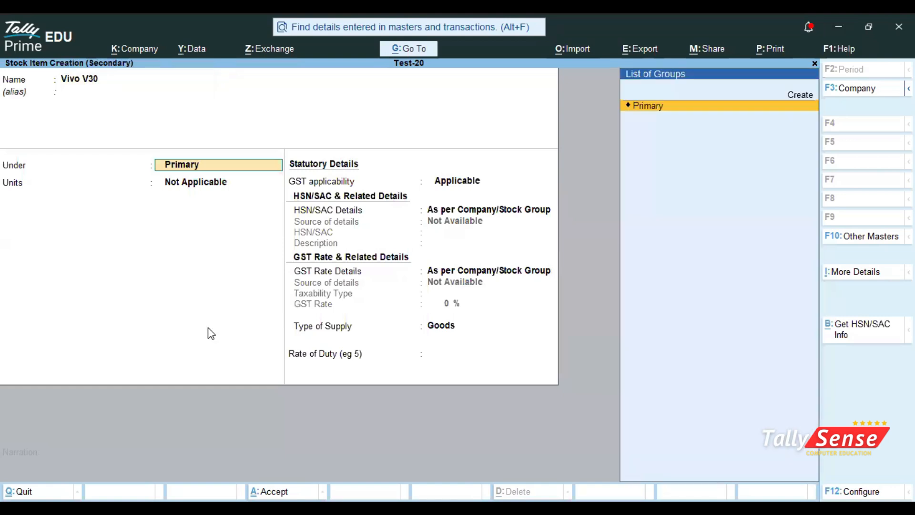
{"action": "key", "text": "Return"}
{"action": "key", "text": "alt+c"}
{"action": "type", "text": "pcs"}
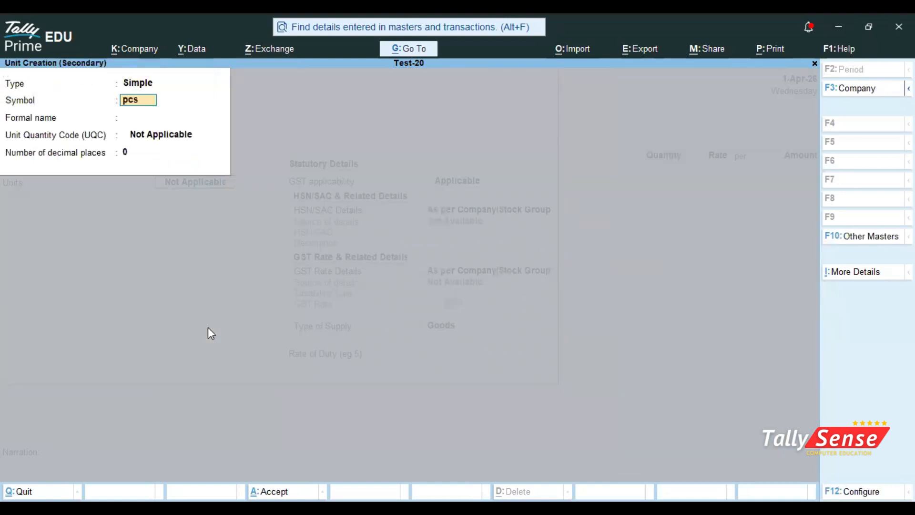
{"action": "key", "text": "ctrl+a"}
{"action": "key", "text": "ctrl+a"}
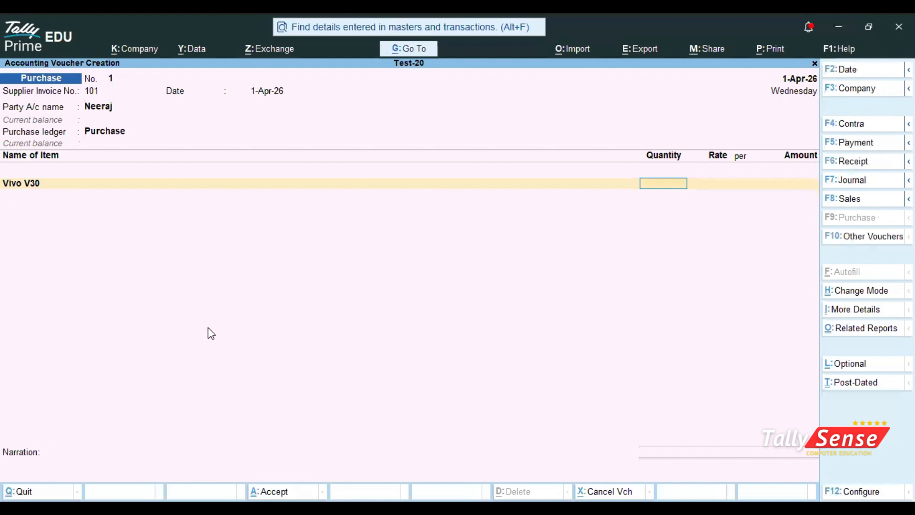
Step: Enter a quantity of 1 pcs at a rate of 36,000 for the Vivo V30
{"action": "type", "text": "1"}
{"action": "key", "text": "Return"}
{"action": "type", "text": "36,000"}
{"action": "key", "text": "Return"}
{"action": "key", "text": "Return"}
{"action": "key", "text": "Return"}
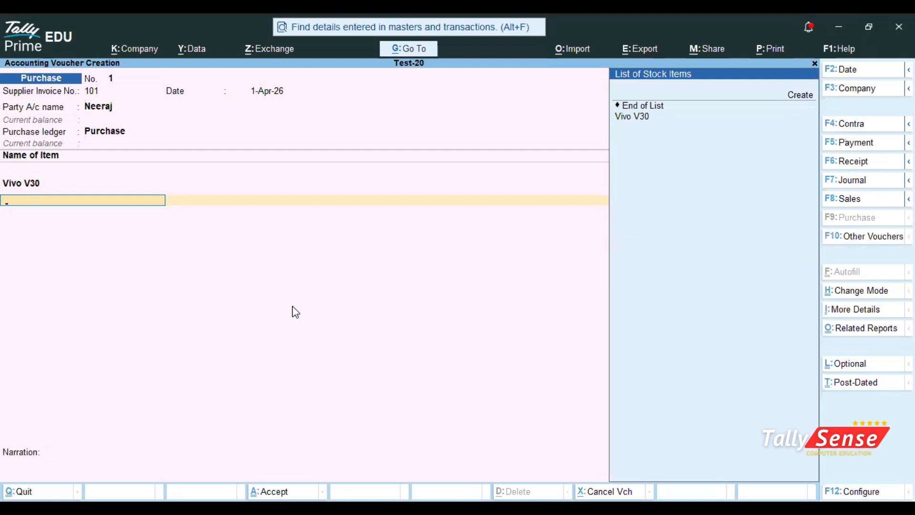
Step: Create a second stock item, 65w Charger, under Primary with the unit pcs
{"action": "key", "text": "Down"}
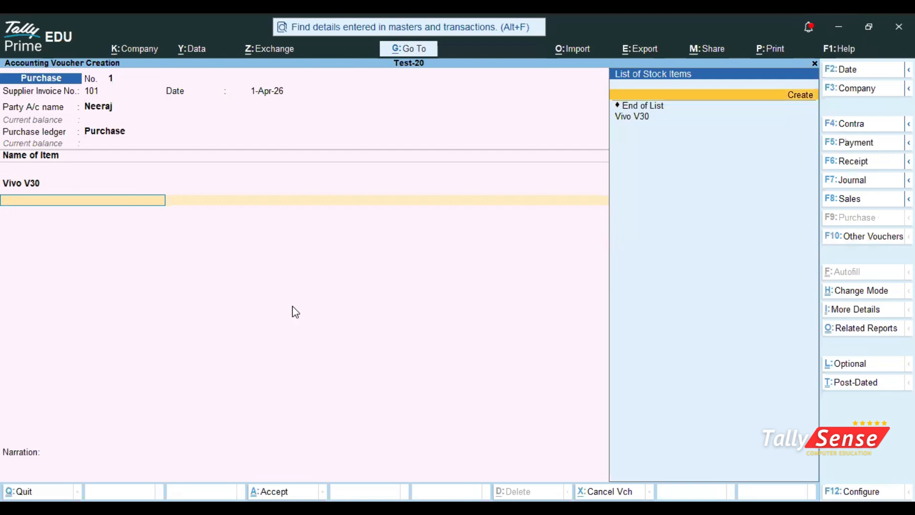
{"action": "key", "text": "Return"}
{"action": "type", "text": "6"}
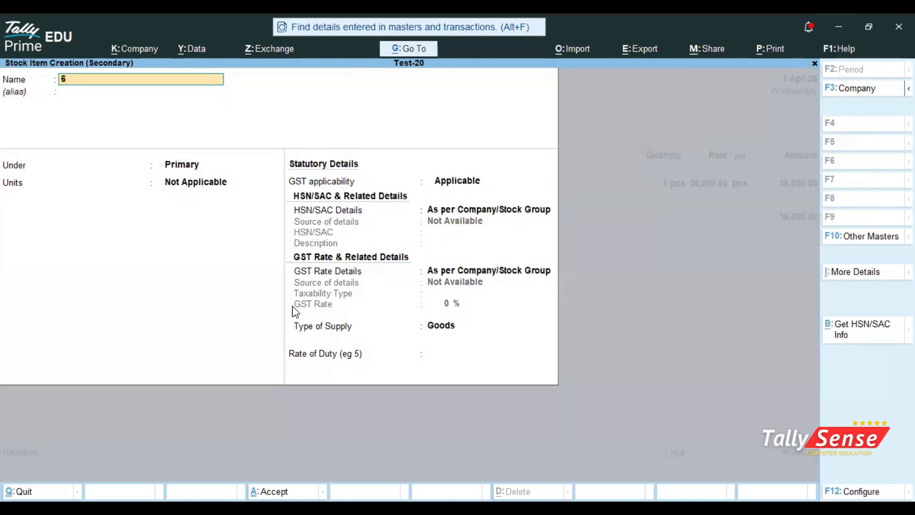
{"action": "type", "text": "5w Charger"}
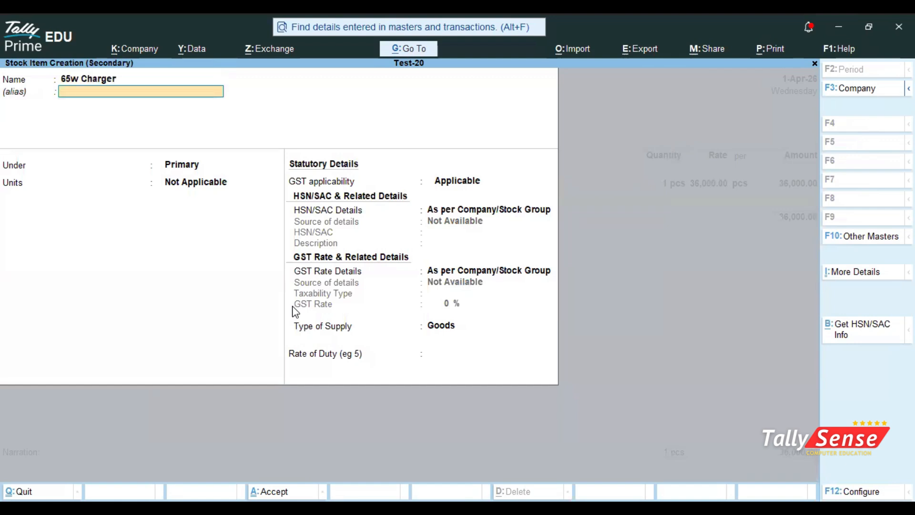
{"action": "key", "text": "Return"}
{"action": "key", "text": "Return"}
{"action": "key", "text": "Return"}
{"action": "key", "text": "Down"}
{"action": "key", "text": "Return"}
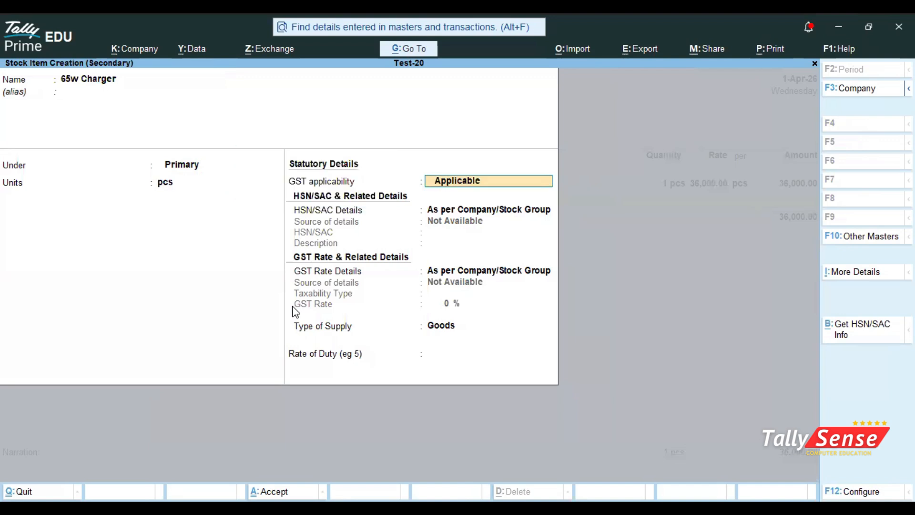
{"action": "key", "text": "ctrl+a"}
Step: Enter a quantity of 1 pcs for the 65w Charger, leaving its rate and amount blank
{"action": "type", "text": "1"}
{"action": "key", "text": "Return"}
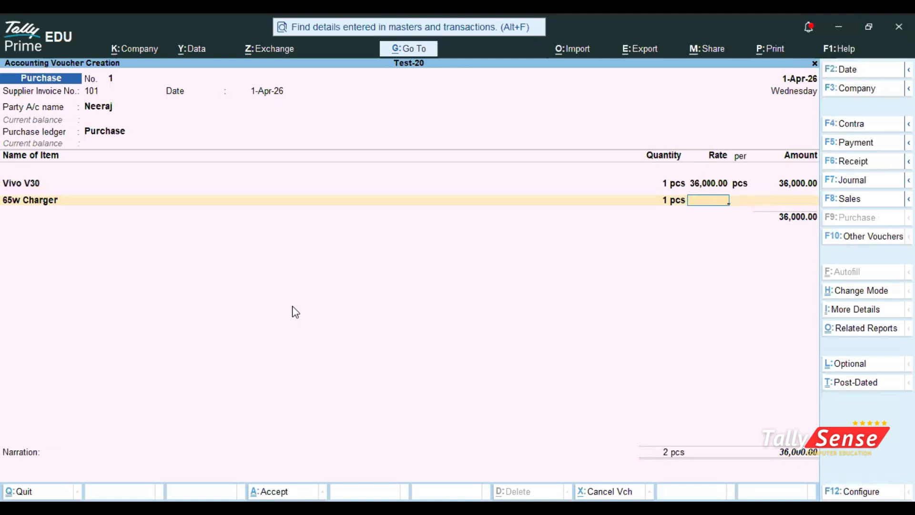
{"action": "key", "text": "Return"}
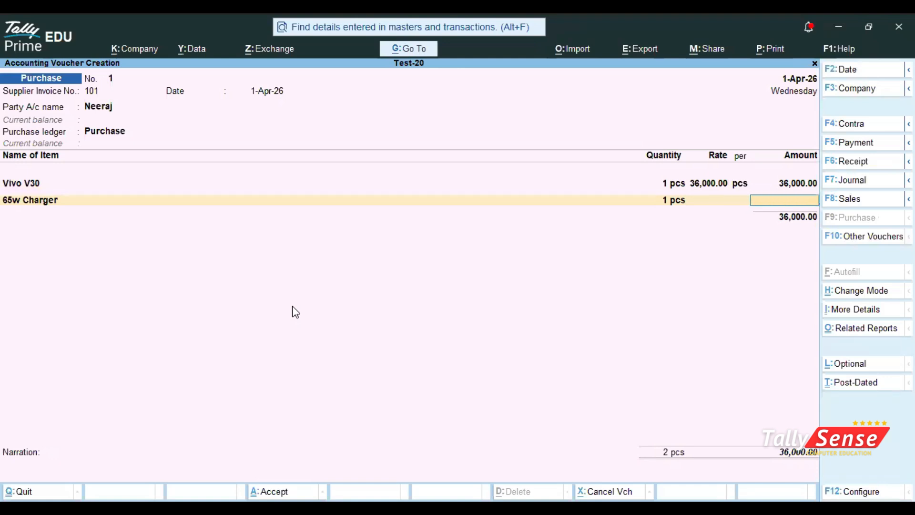
{"action": "key", "text": "Return"}
Step: Add a new stock item, Case Cover, under Primary with unit pcs and quantity 1, leaving its rate blank
{"action": "key", "text": "alt+c"}
{"action": "type", "text": "Case Cover"}
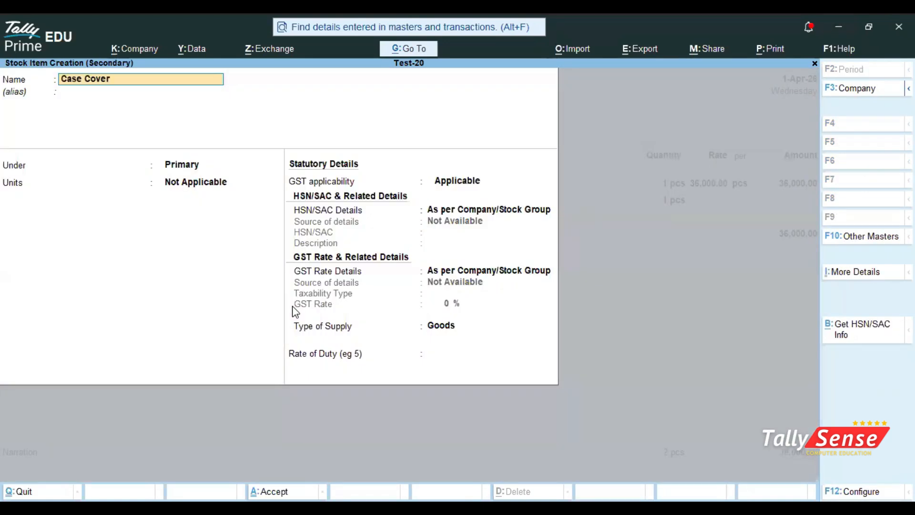
{"action": "key", "text": "Return"}
{"action": "key", "text": "Return"}
{"action": "key", "text": "Return"}
{"action": "key", "text": "Down"}
{"action": "key", "text": "Return"}
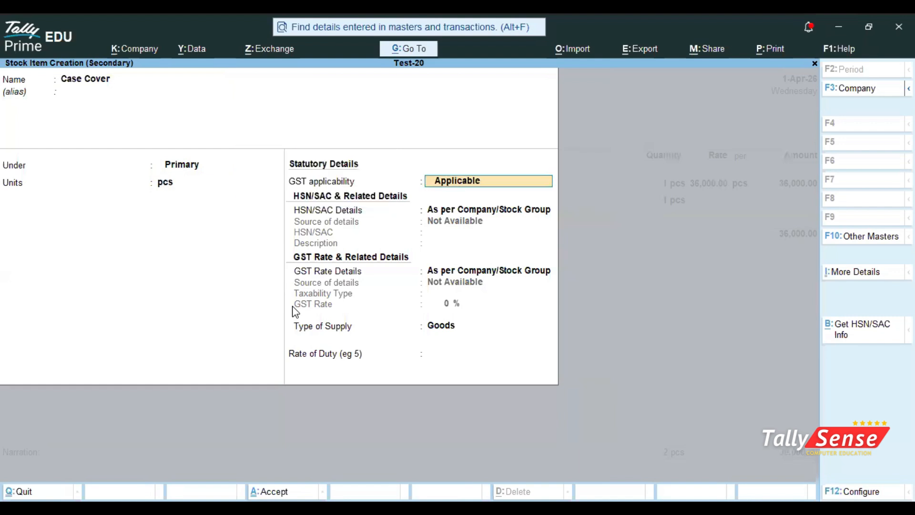
{"action": "key", "text": "ctrl+a"}
{"action": "type", "text": "1"}
{"action": "key", "text": "Return"}
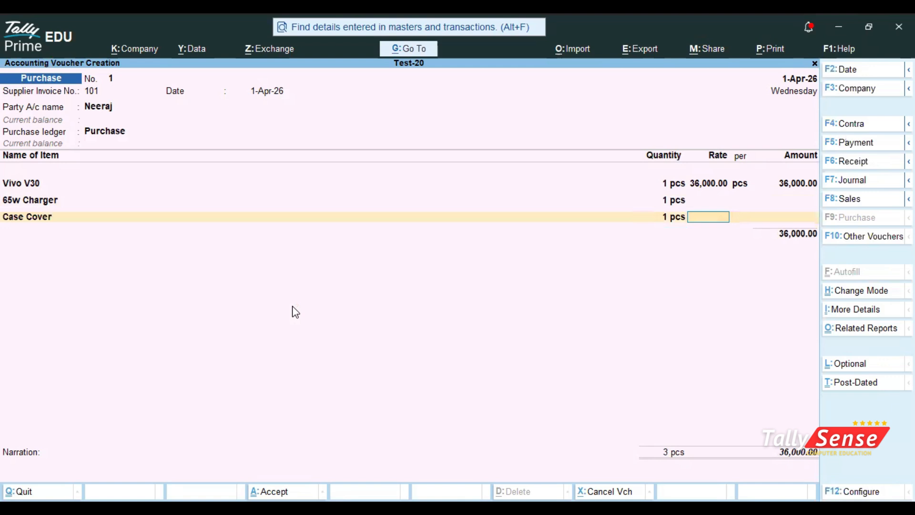
Step: Save the purchase voucher and reopen it for alteration
{"action": "key", "text": "ctrl"}
{"action": "key", "text": "ctrl+a"}
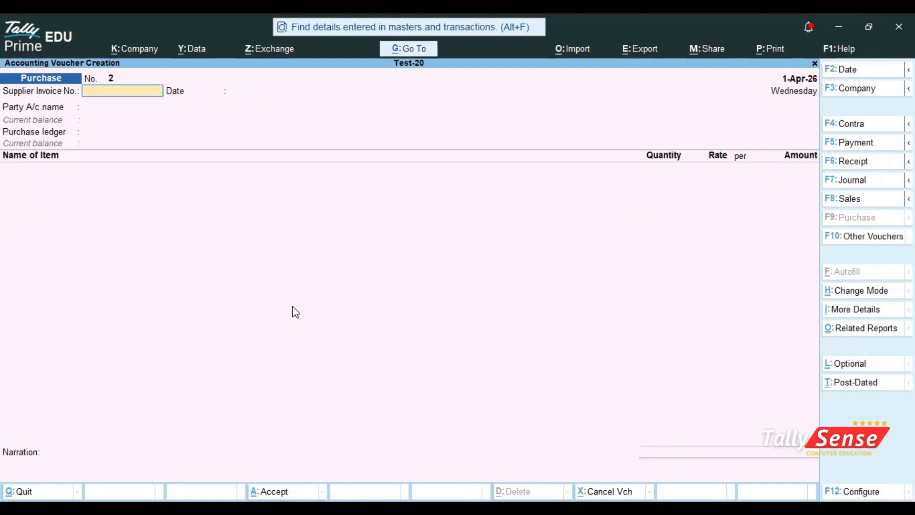
{"action": "key", "text": "Page_Up"}
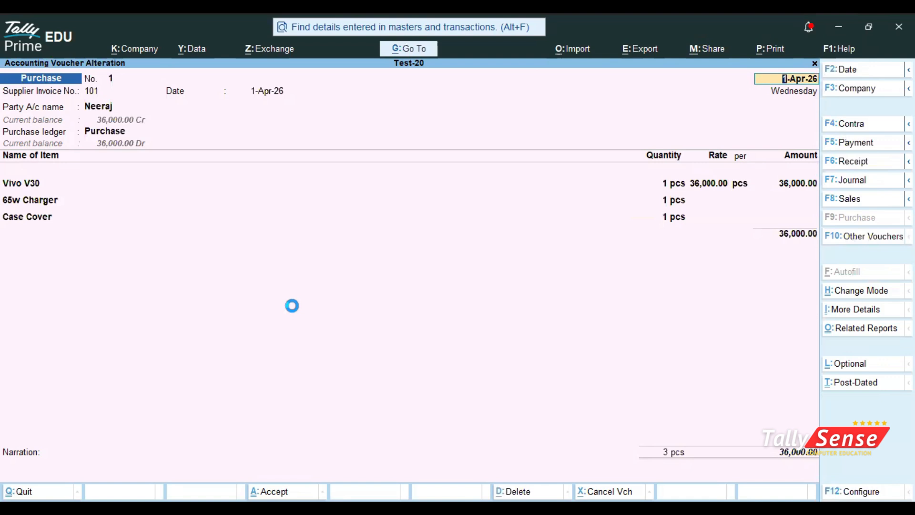
Step: Preview the purchase voucher's printout, check its item lines, and close the voucher
{"action": "key", "text": "alt+p"}
{"action": "key", "text": "i"}
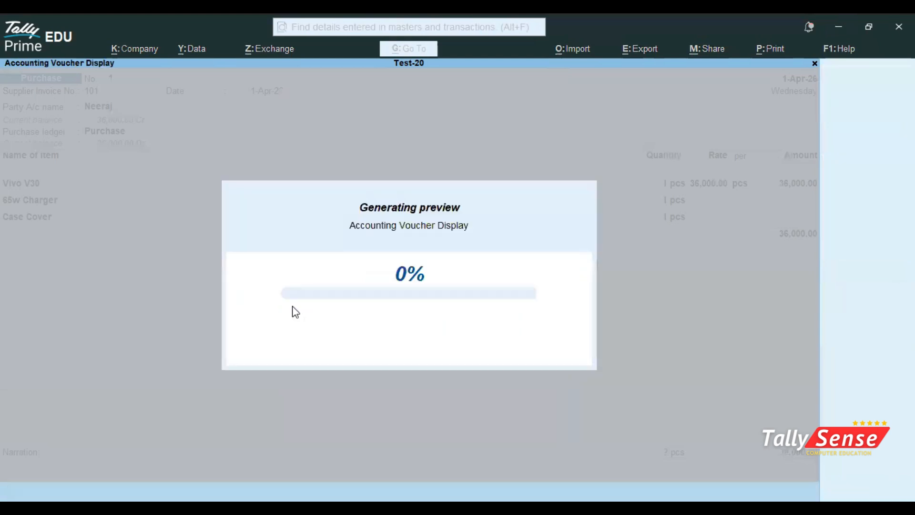
{"action": "key", "text": "alt+z"}
{"action": "key", "text": "alt+z"}
{"action": "scroll", "coordinate": [295, 312], "scroll_direction": "down", "scroll_amount": 10}
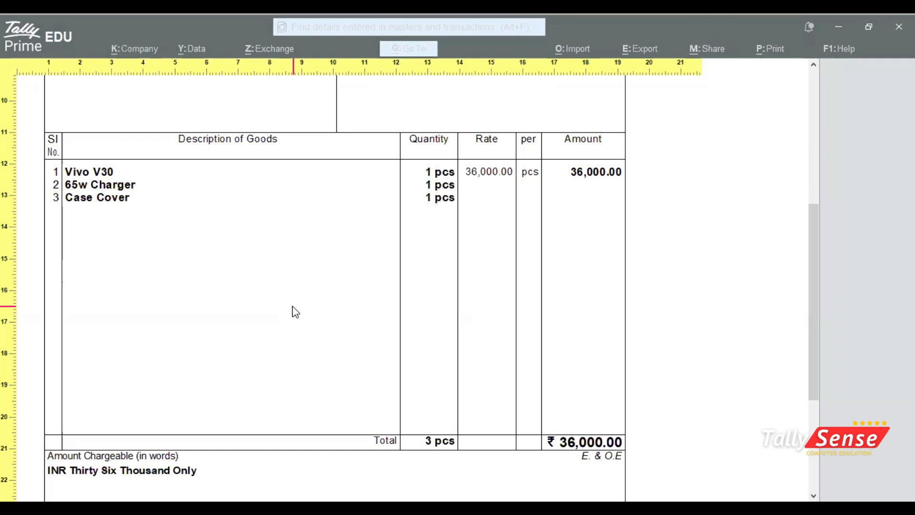
{"action": "key", "text": "Escape"}
{"action": "key", "text": "Escape"}
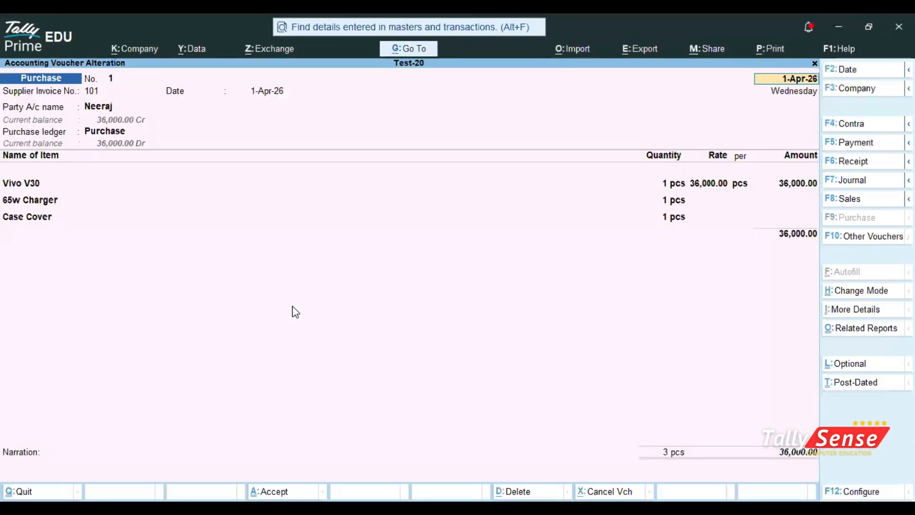
{"action": "key", "text": "BackSpace"}
{"action": "key", "text": "Escape"}
{"action": "key", "text": "Return"}
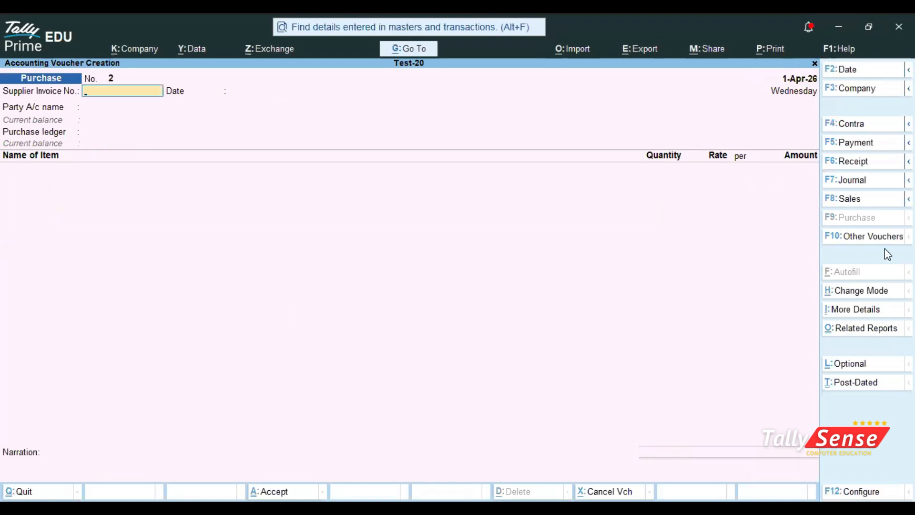
Step: Start a sales voucher with Cash as the party account, leaving the dispatch details blank
{"action": "left_click", "coordinate": [847, 201]}
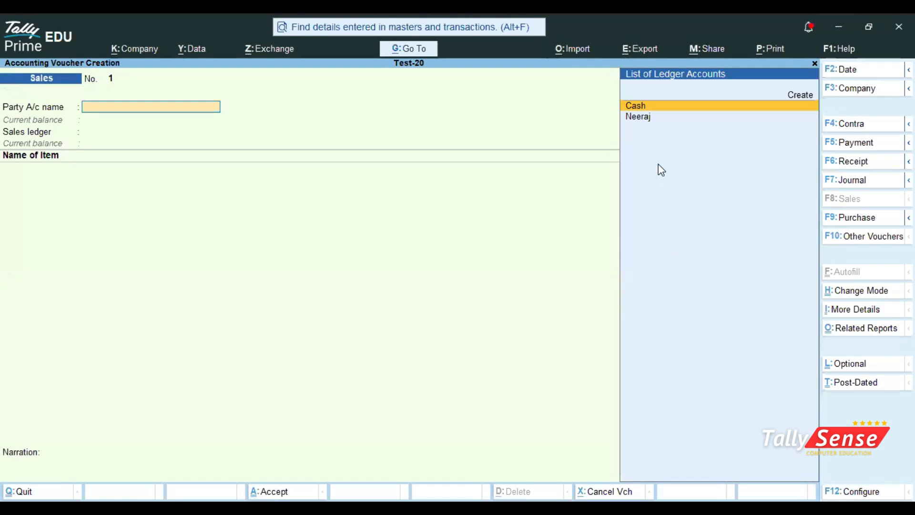
{"action": "left_click", "coordinate": [622, 108]}
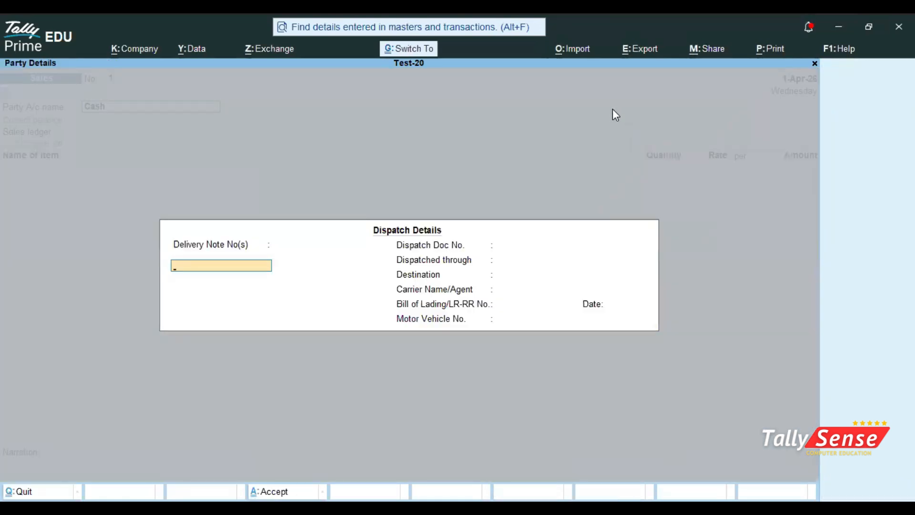
{"action": "key", "text": "ctrl+a"}
Step: Create a ledger named Sales and use it as the voucher's sales ledger
{"action": "key", "text": "alt+c"}
{"action": "type", "text": "Sales"}
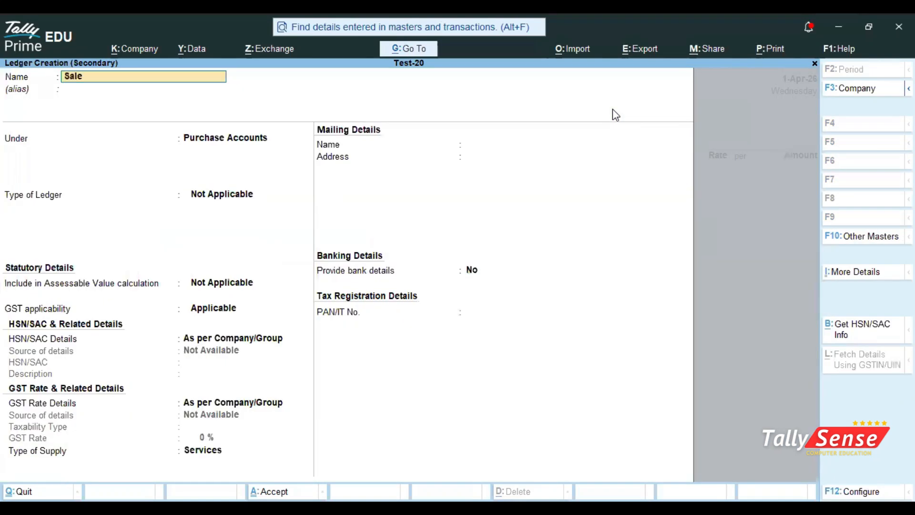
{"action": "key", "text": "Return"}
{"action": "type", "text": "s"}
{"action": "key", "text": "Return"}
{"action": "key", "text": "ctrl+a"}
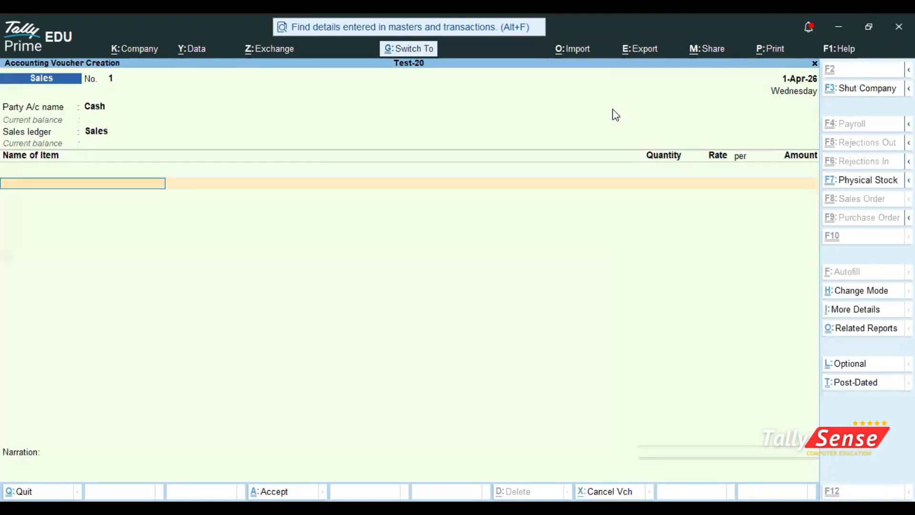
Step: Add Vivo V30 to the sales voucher with a quantity of 1 pcs at a rate of 40,000
{"action": "key", "text": "Down"}
{"action": "key", "text": "Down"}
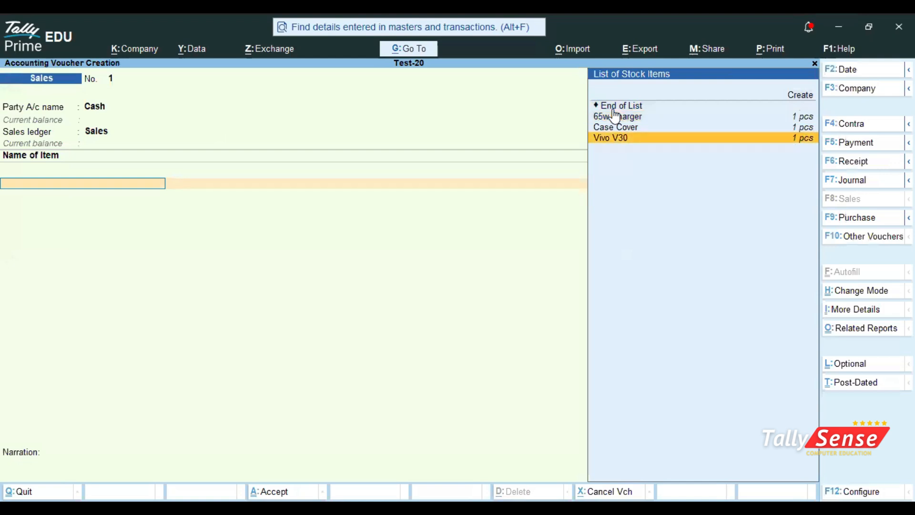
{"action": "key", "text": "Return"}
{"action": "type", "text": "1"}
{"action": "key", "text": "Return"}
{"action": "type", "text": "40000"}
{"action": "key", "text": "Return"}
{"action": "key", "text": "Return"}
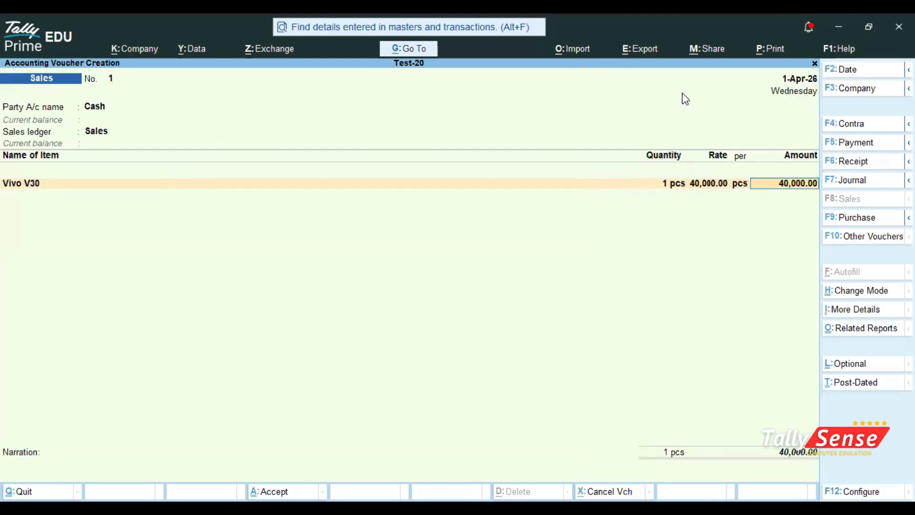
{"action": "key", "text": "Return"}
Step: Try to add 65w Charger and Case Cover to the sales voucher, 1 pcs each, with their rates blank
{"action": "type", "text": "65"}
{"action": "key", "text": "Return"}
{"action": "type", "text": "1"}
{"action": "key", "text": "Return"}
{"action": "key", "text": "Return"}
{"action": "key", "text": "Return"}
{"action": "type", "text": "Case"}
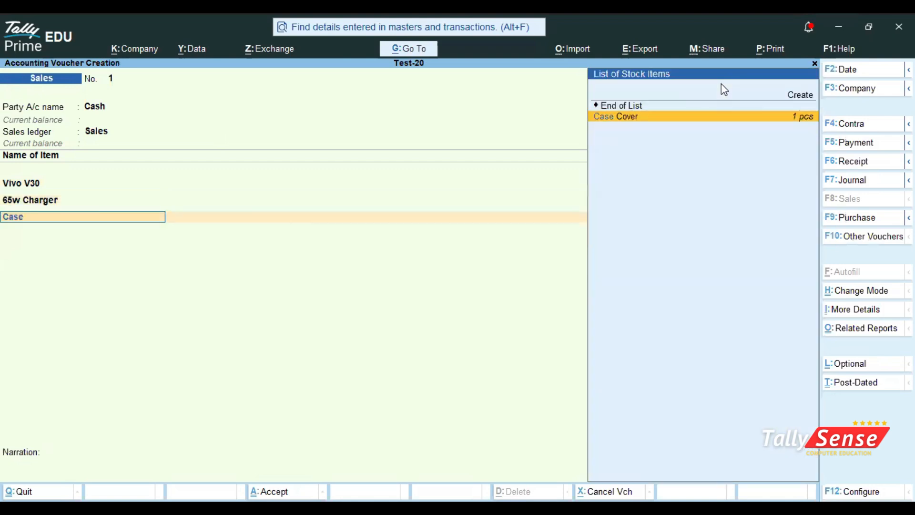
{"action": "key", "text": "Return"}
{"action": "type", "text": "1"}
{"action": "key", "text": "Return"}
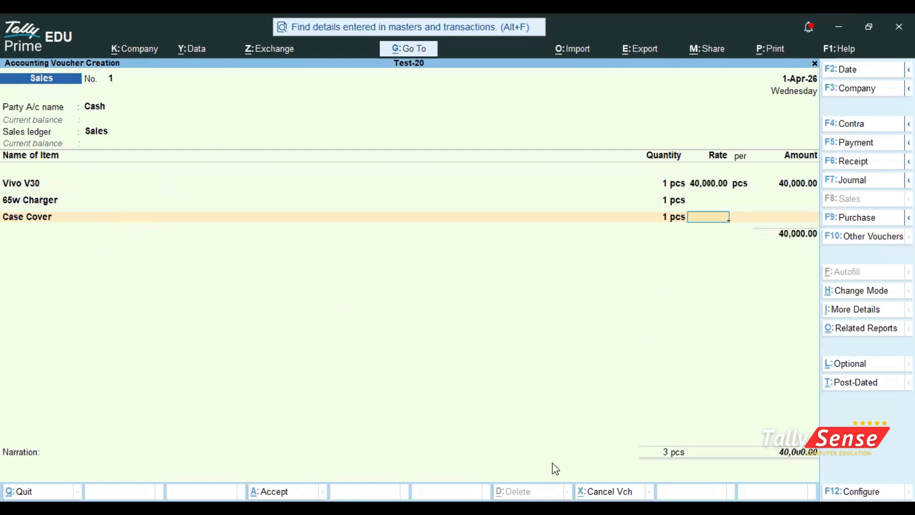
Step: Save the sales voucher, reopen it to check its item lines, and leave voucher entry
{"action": "key", "text": "ctrl+a"}
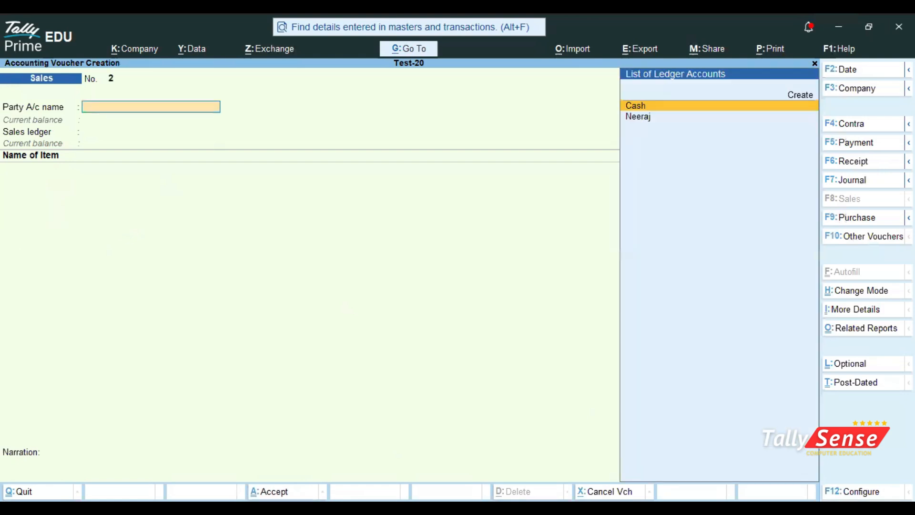
{"action": "key", "text": "Page_Up"}
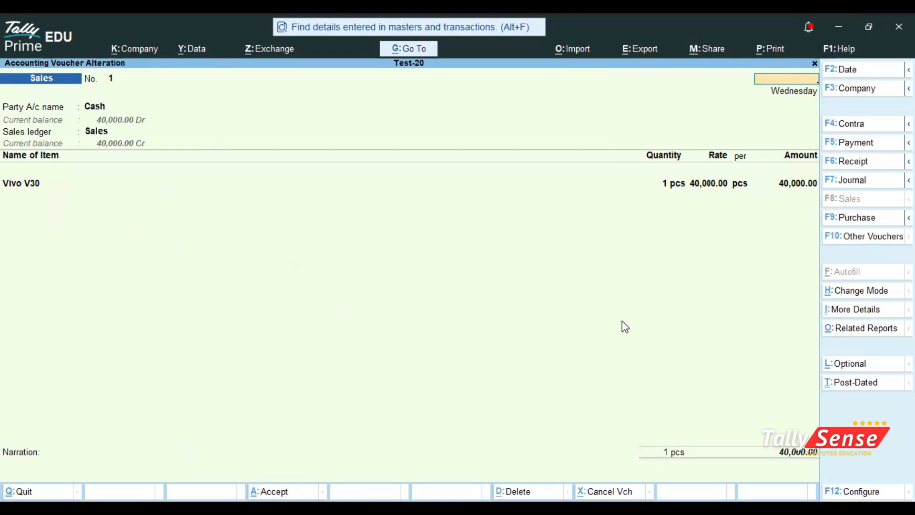
{"action": "key", "text": "Page_Down"}
{"action": "key", "text": "Escape"}
Step: Open the Sales voucher type for alteration
{"action": "key", "text": "Up"}
{"action": "key", "text": "Up"}
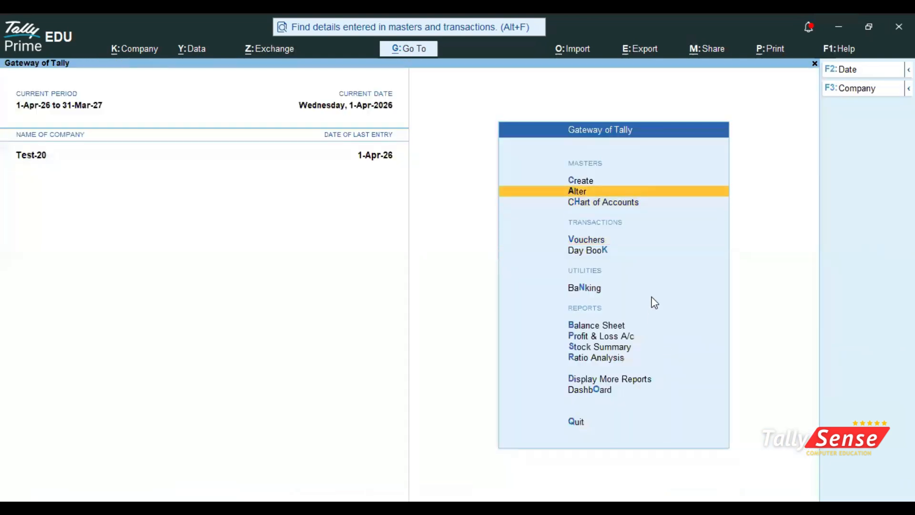
{"action": "key", "text": "Return"}
{"action": "key", "text": "Down"}
{"action": "key", "text": "Down"}
{"action": "key", "text": "Down"}
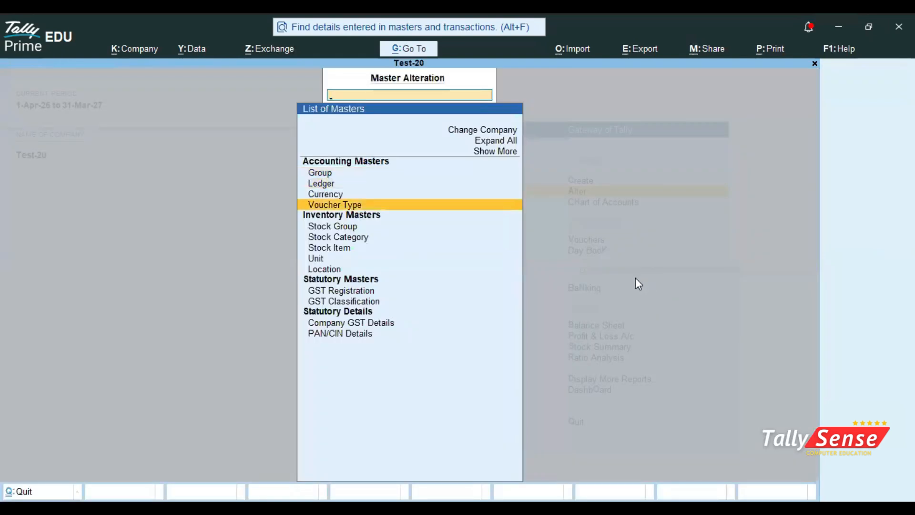
{"action": "key", "text": "Return"}
{"action": "type", "text": "Sales"}
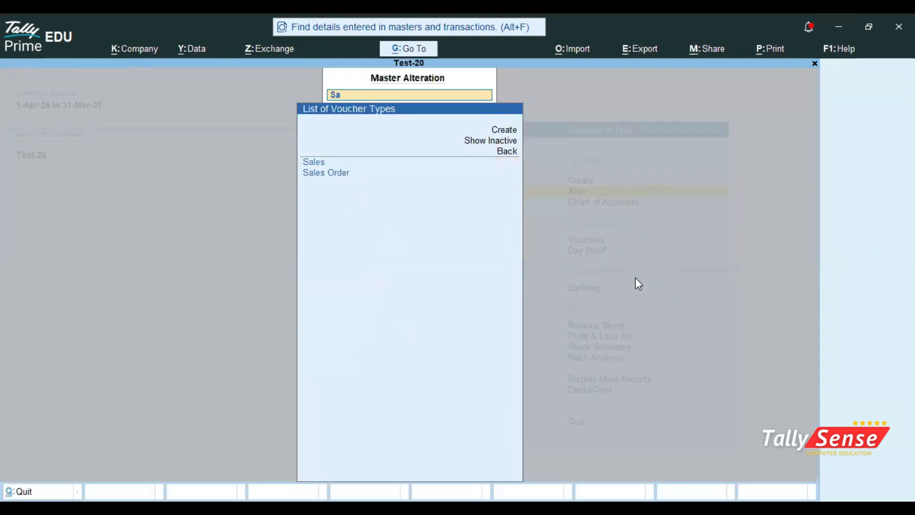
{"action": "key", "text": "Return"}
Step: Set Allow zero-valued transactions to Yes for the Sales voucher type and save it
{"action": "key", "text": "Return"}
{"action": "key", "text": "Return"}
{"action": "key", "text": "Return"}
{"action": "key", "text": "Return"}
{"action": "key", "text": "Return"}
{"action": "key", "text": "Return"}
{"action": "key", "text": "Return"}
{"action": "key", "text": "Return"}
{"action": "key", "text": "Return"}
{"action": "key", "text": "Return"}
{"action": "key", "text": "Return"}
{"action": "key", "text": "Return"}
{"action": "key", "text": "Return"}
{"action": "key", "text": "BackSpace"}
{"action": "key", "text": "BackSpace"}
{"action": "key", "text": "BackSpace"}
{"action": "key", "text": "BackSpace"}
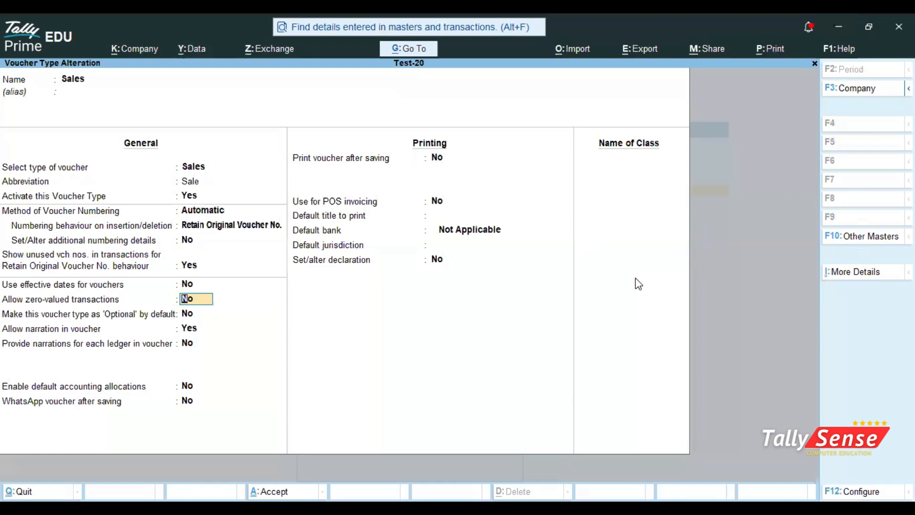
{"action": "type", "text": "y"}
{"action": "key", "text": "Return"}
{"action": "key", "text": "ctrl"}
{"action": "key", "text": "ctrl+a"}
{"action": "key", "text": "Escape"}
{"action": "key", "text": "Escape"}
Step: Reopen the saved sales voucher for alteration
{"action": "key", "text": "Down"}
{"action": "key", "text": "Down"}
{"action": "key", "text": "Return"}
{"action": "key", "text": "Page_Up"}
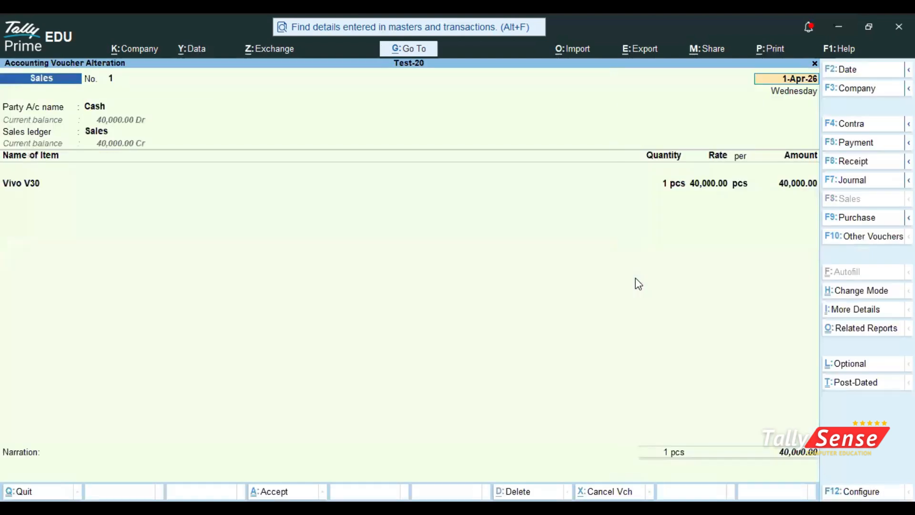
Step: Add 65w Charger below the Vivo V30 line with a quantity of 1 pcs and no rate or amount
{"action": "left_click", "coordinate": [806, 183]}
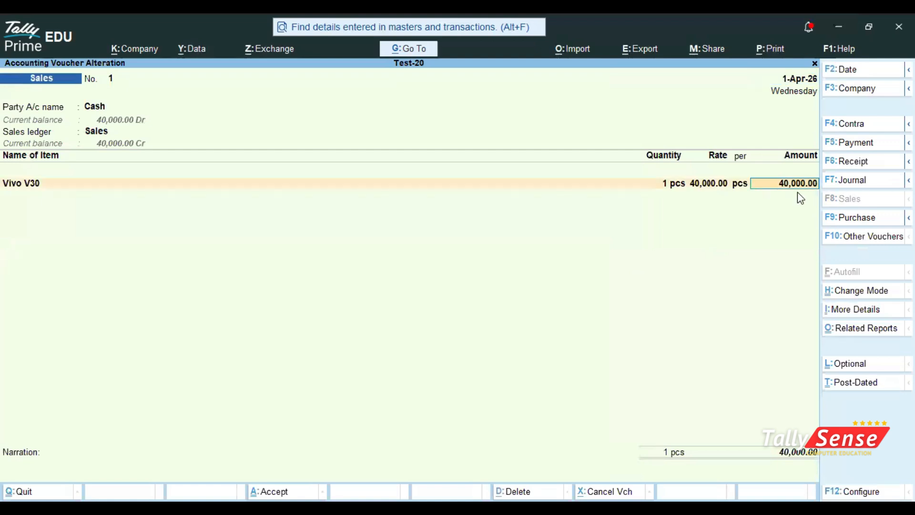
{"action": "key", "text": "Return"}
{"action": "type", "text": "6"}
{"action": "key", "text": "Return"}
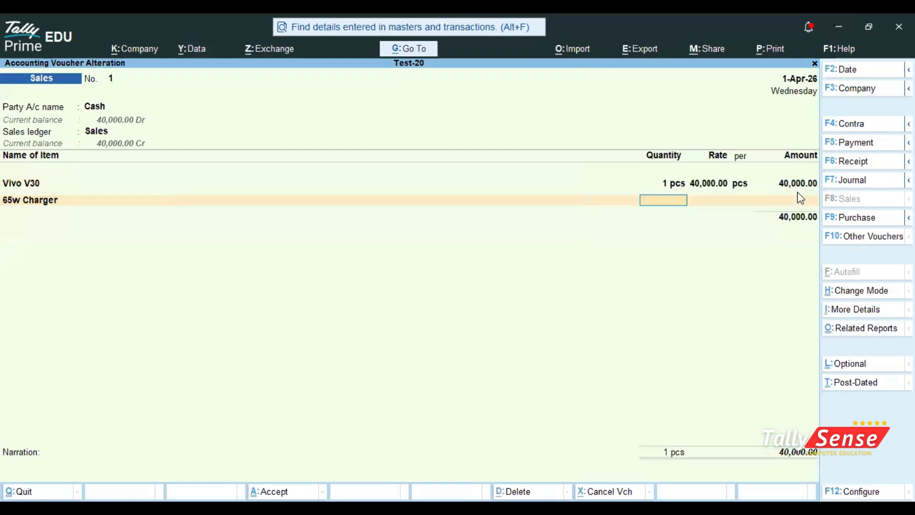
{"action": "type", "text": "1"}
{"action": "key", "text": "Return"}
{"action": "key", "text": "Return"}
{"action": "key", "text": "Return"}
Step: Add Case Cover with a quantity of 1 pcs and a blank rate, and save the sales voucher
{"action": "type", "text": "Case"}
{"action": "key", "text": "Return"}
{"action": "type", "text": "1"}
{"action": "key", "text": "Return"}
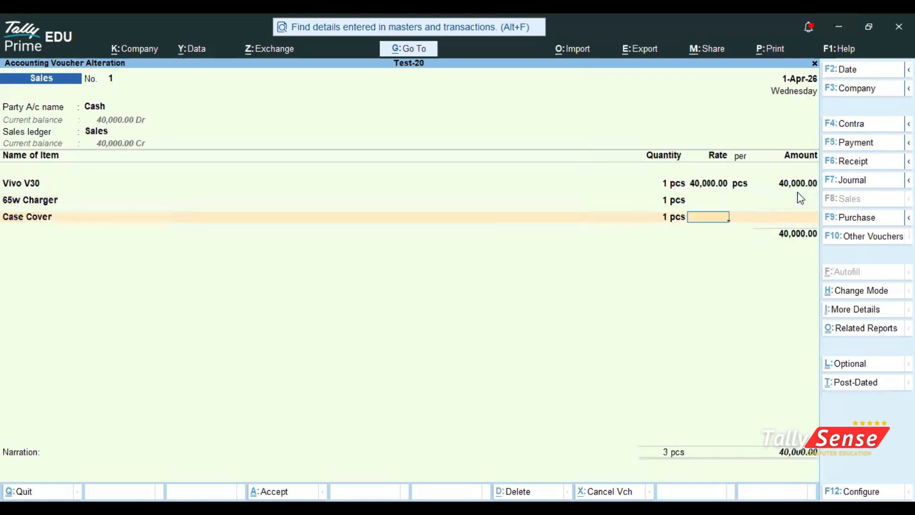
{"action": "key", "text": "ctrl"}
{"action": "key", "text": "ctrl+a"}
Step: Reopen the altered sales voucher to check its item lines, and return to the Gateway of Tally
{"action": "key", "text": "Page_Up"}
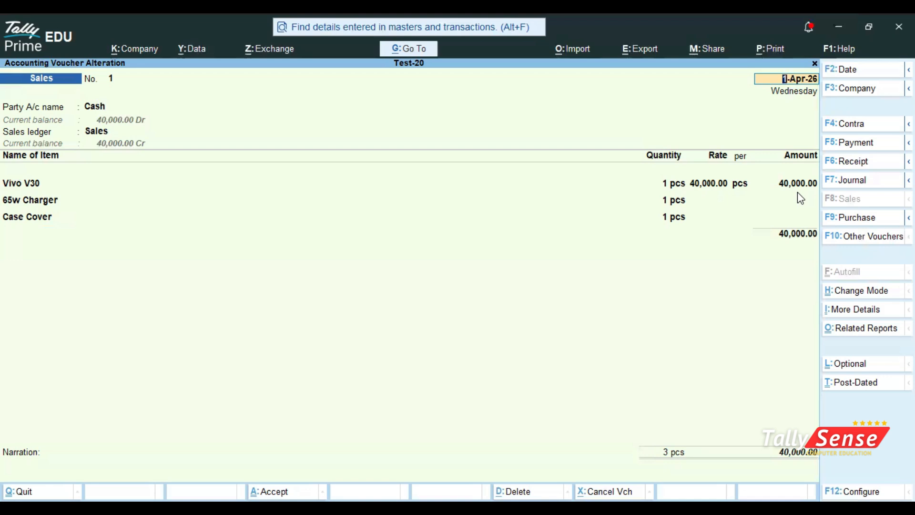
{"action": "key", "text": "ctrl+a"}
{"action": "key", "text": "Escape"}
{"action": "key", "text": "y"}
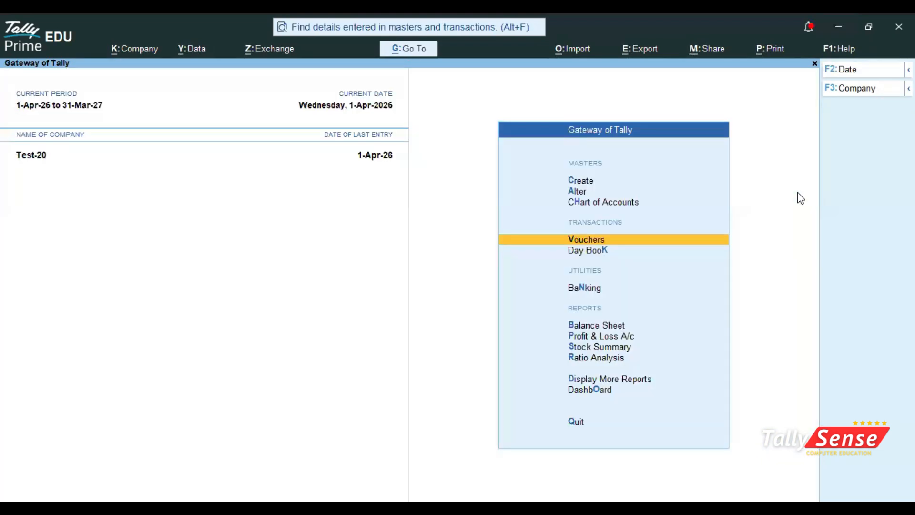
Step: Open the Purchase voucher type for alteration
{"action": "key", "text": "Up"}
{"action": "key", "text": "Up"}
{"action": "key", "text": "Down"}
{"action": "key", "text": "Down"}
{"action": "key", "text": "Down"}
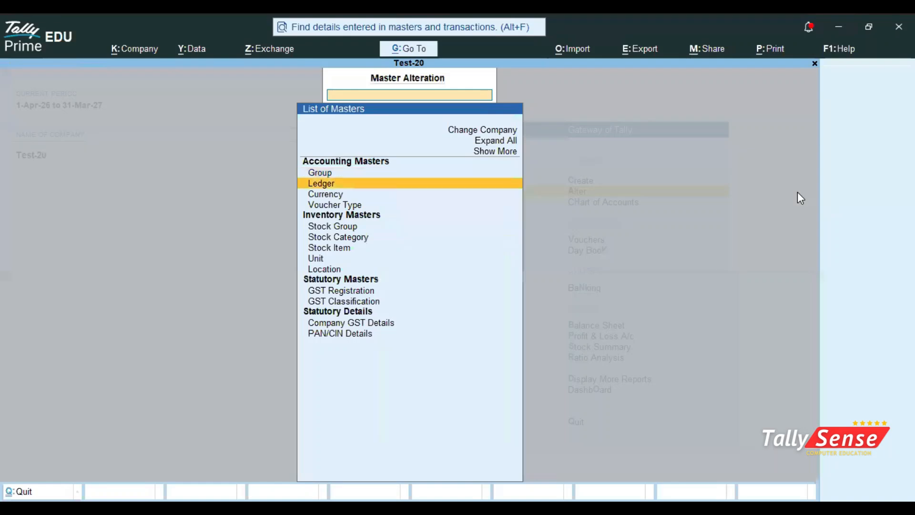
{"action": "key", "text": "Return"}
{"action": "key", "text": "Down"}
{"action": "key", "text": "Down"}
{"action": "key", "text": "Down"}
{"action": "key", "text": "Down"}
{"action": "key", "text": "Down"}
{"action": "key", "text": "Down"}
{"action": "key", "text": "Down"}
{"action": "key", "text": "Down"}
{"action": "key", "text": "Down"}
{"action": "key", "text": "Down"}
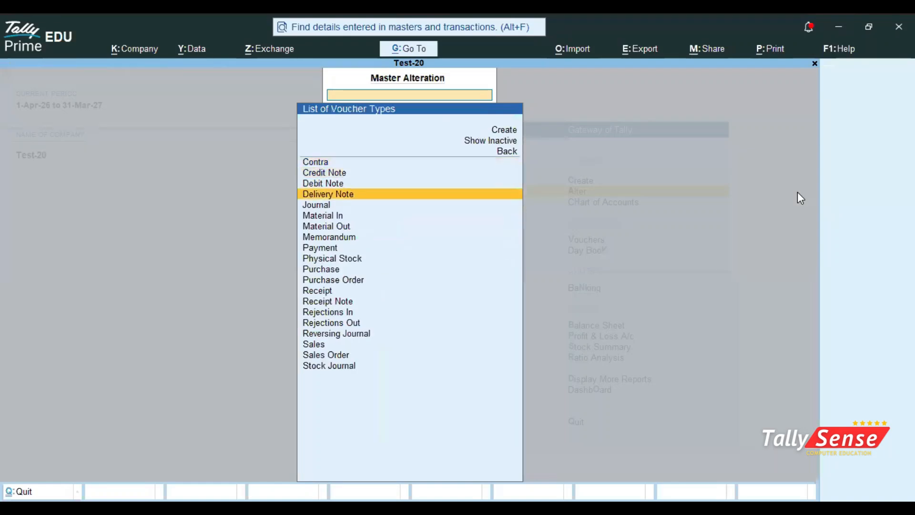
{"action": "key", "text": "Return"}
Step: Check the Allow zero-valued transactions setting of the Purchase voucher type and close it
{"action": "key", "text": "Return"}
{"action": "key", "text": "Return"}
{"action": "key", "text": "Return"}
{"action": "key", "text": "Return"}
{"action": "key", "text": "Return"}
{"action": "key", "text": "Return"}
{"action": "key", "text": "Return"}
{"action": "key", "text": "Return"}
{"action": "key", "text": "Return"}
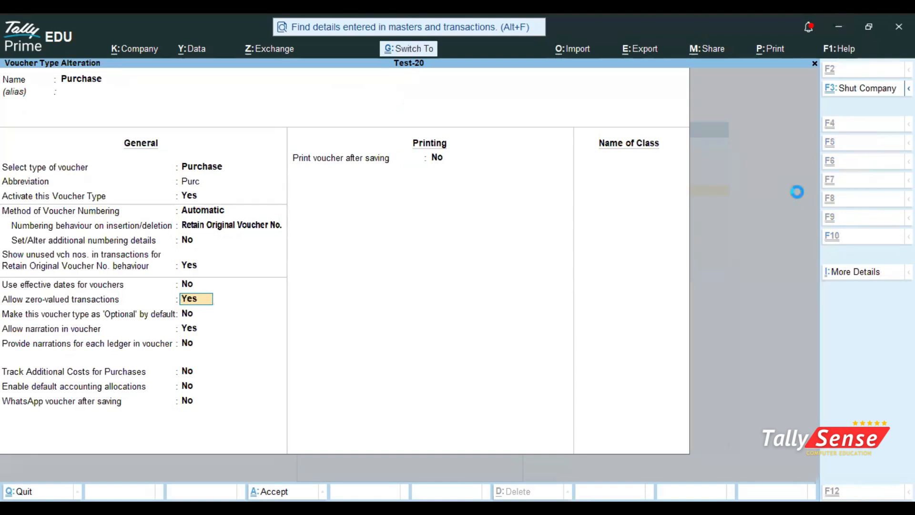
{"action": "key", "text": "ctrl+a"}
{"action": "key", "text": "Escape"}
{"action": "key", "text": "Escape"}
Step: Start a purchase voucher with supplier invoice number 123 dated 1-Apr-26
{"action": "key", "text": "Down"}
{"action": "key", "text": "Down"}
{"action": "key", "text": "Return"}
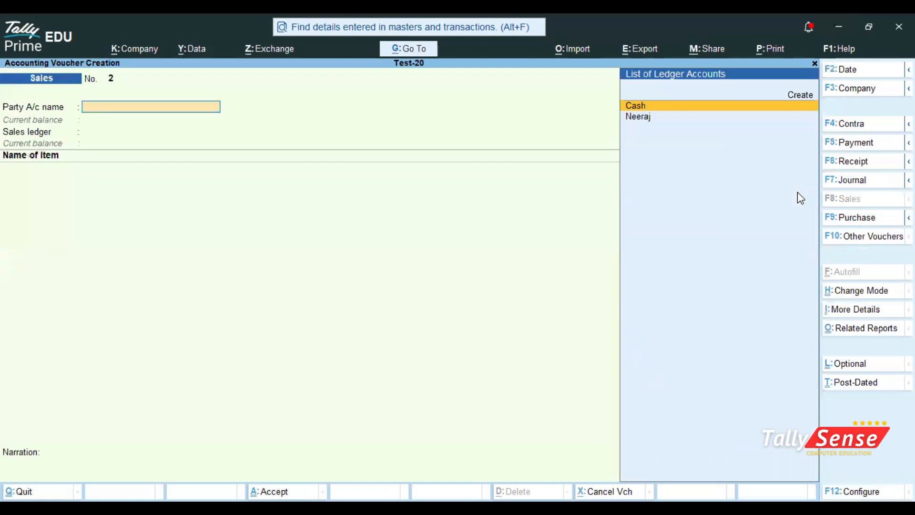
{"action": "key", "text": "F9"}
{"action": "type", "text": "123"}
{"action": "key", "text": "Return"}
{"action": "key", "text": "Return"}
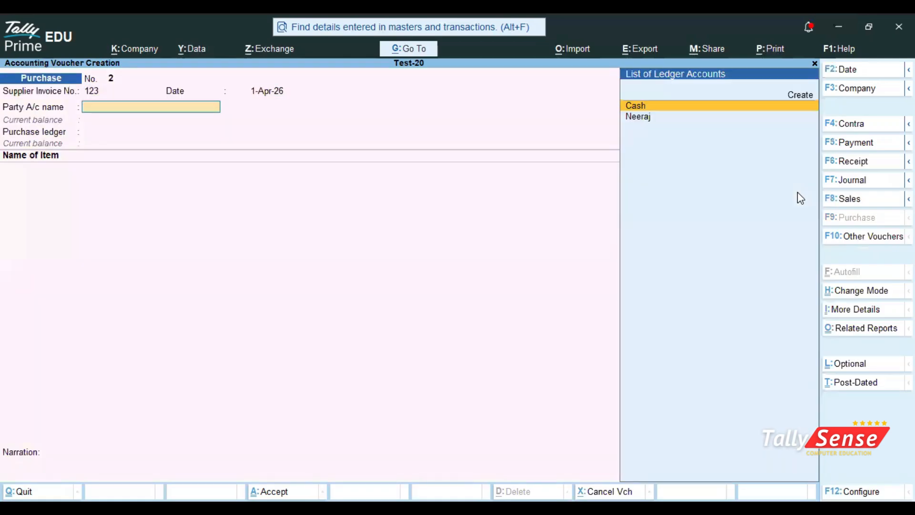
Step: Set Cash as the party account and Purchase as the purchase ledger
{"action": "key", "text": "Up"}
{"action": "key", "text": "Down"}
{"action": "key", "text": "Return"}
{"action": "key", "text": "ctrl+a"}
{"action": "key", "text": "ctrl+a"}
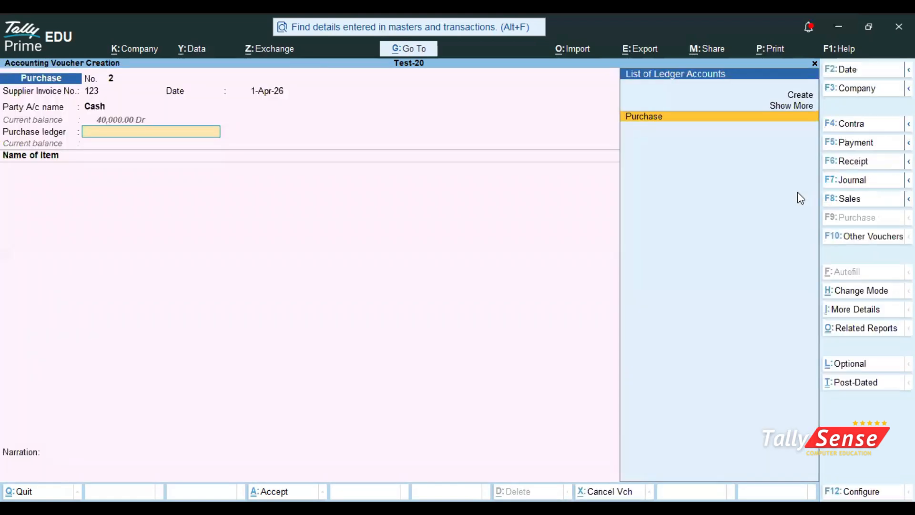
{"action": "key", "text": "Return"}
Step: Create a stock item named 2.75.18 F21 Jk Tyar under Primary with the unit pcs
{"action": "key", "text": "alt+c"}
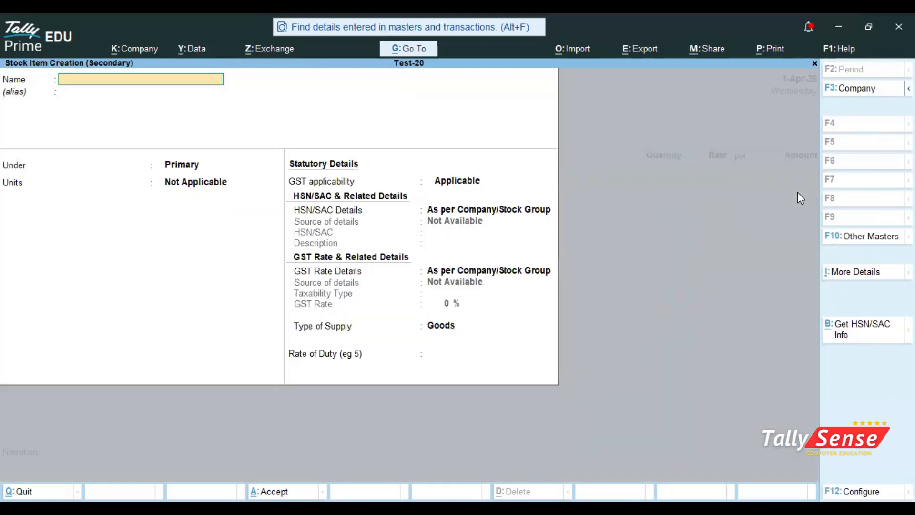
{"action": "type", "text": "2.75.18 F21 Jk Tyar"}
{"action": "key", "text": "Return"}
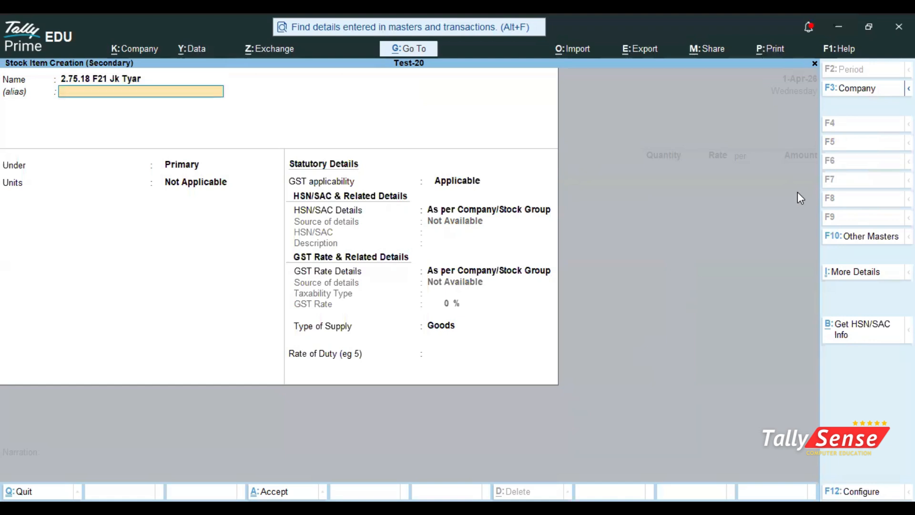
{"action": "key", "text": "Return"}
{"action": "key", "text": "Return"}
{"action": "key", "text": "Down"}
{"action": "key", "text": "Return"}
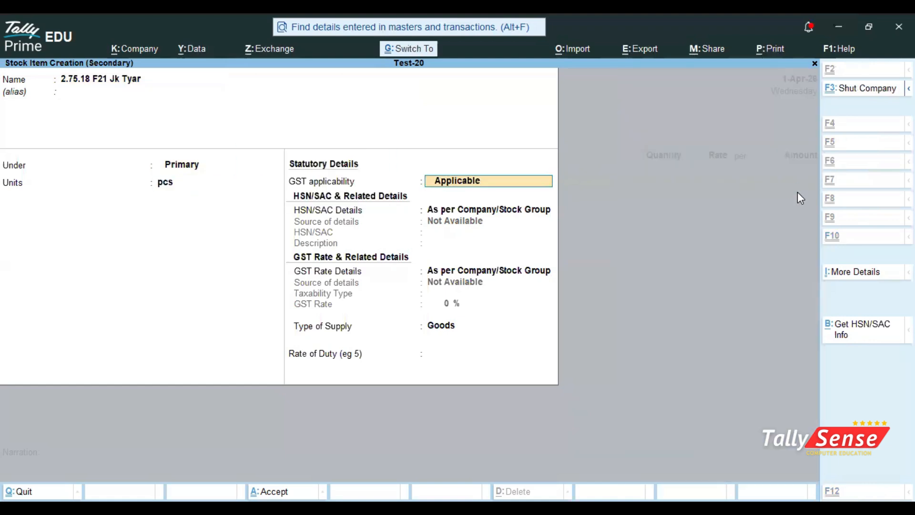
{"action": "key", "text": "ctrl+a"}
Step: Enter a quantity of 1 pcs at a rate of 1,500 for the tyre item
{"action": "type", "text": "1"}
{"action": "key", "text": "Return"}
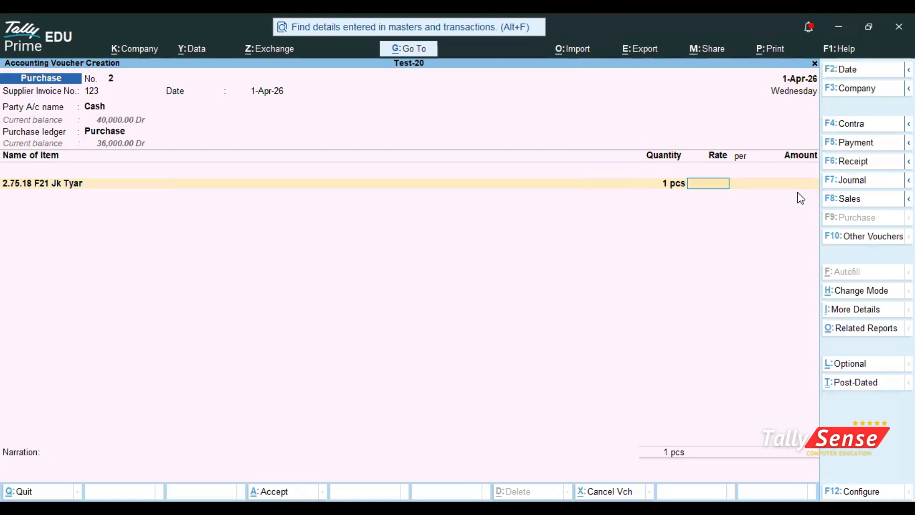
{"action": "type", "text": "1500"}
{"action": "key", "text": "Return"}
{"action": "key", "text": "Return"}
{"action": "key", "text": "Return"}
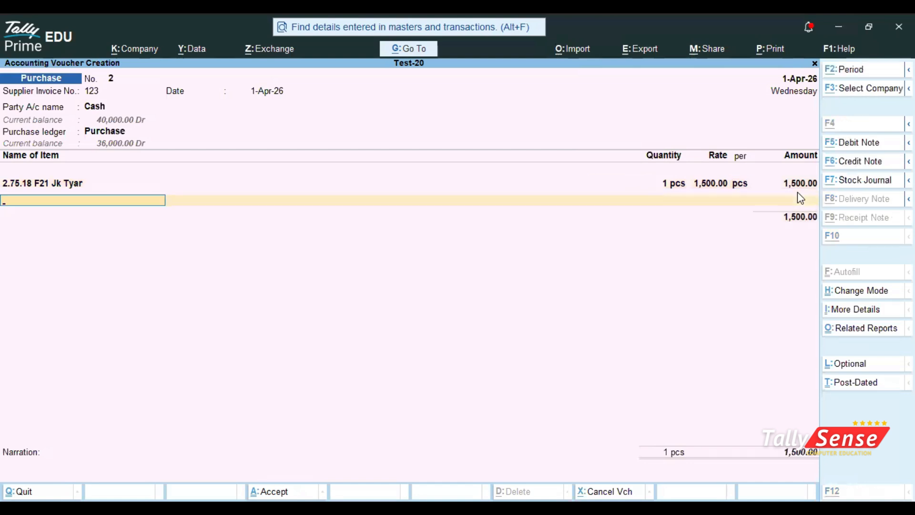
Step: Create a stock item named 2.75.18 F21 Tube under Primary with the unit pcs
{"action": "key", "text": "alt+c"}
{"action": "type", "text": "2.75"}
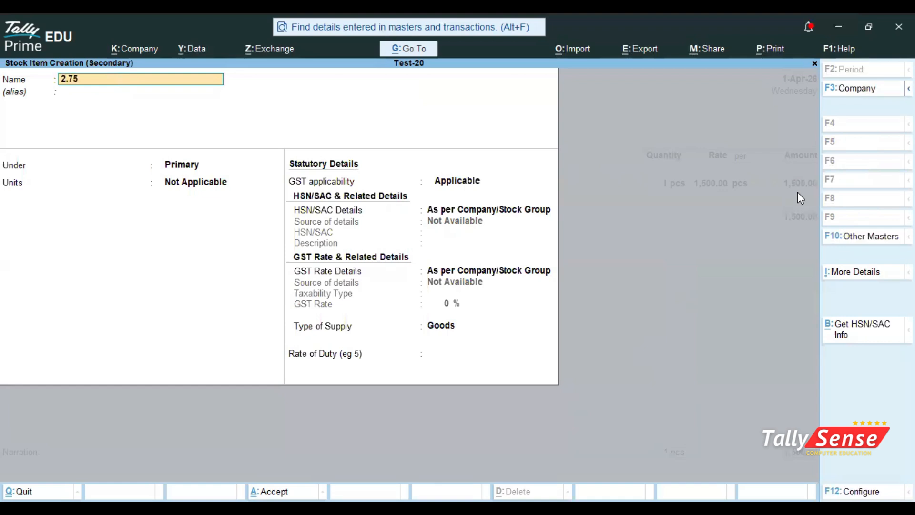
{"action": "type", "text": ".18 F21 Tube"}
{"action": "key", "text": "Return"}
{"action": "key", "text": "Return"}
{"action": "key", "text": "Return"}
{"action": "key", "text": "Down"}
{"action": "key", "text": "Return"}
{"action": "key", "text": "ctrl+a"}
Step: Enter a quantity of 1 pcs without a rate for the tube item and save the purchase voucher
{"action": "key", "text": "Return"}
{"action": "type", "text": "1"}
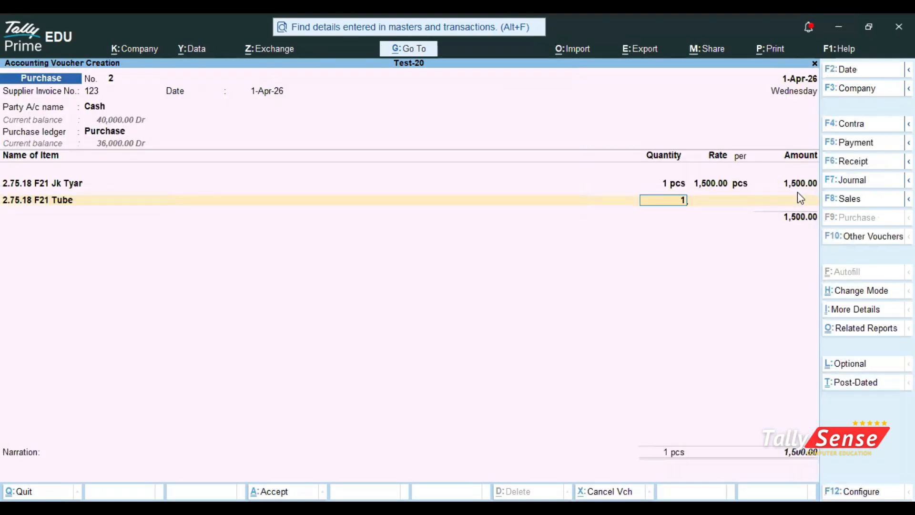
{"action": "key", "text": "Return"}
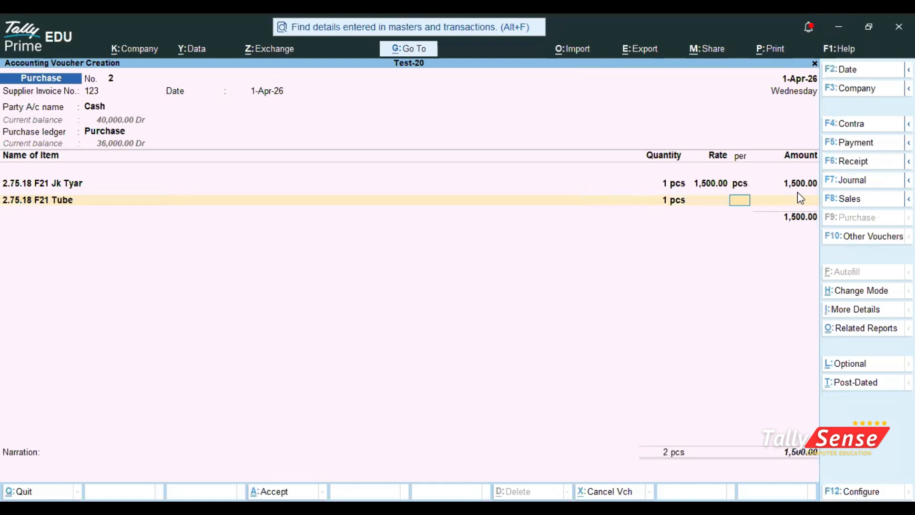
{"action": "key", "text": "ctrl+a"}
Step: Reopen the saved purchase voucher for review and switch to the browser to view the zero_value_foc_workbook_pro_final.pdf notes
{"action": "key", "text": "Page_Up"}
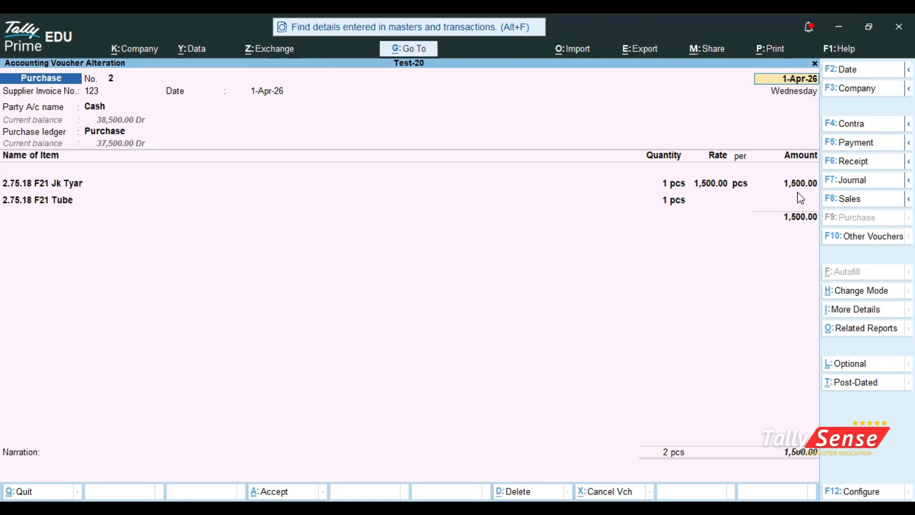
{"action": "key", "text": "alt"}
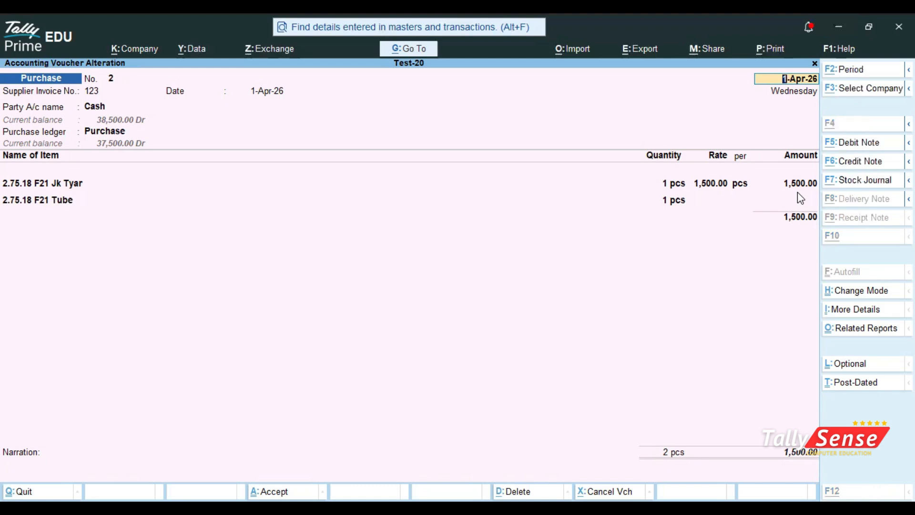
{"action": "key", "text": "alt+Tab"}
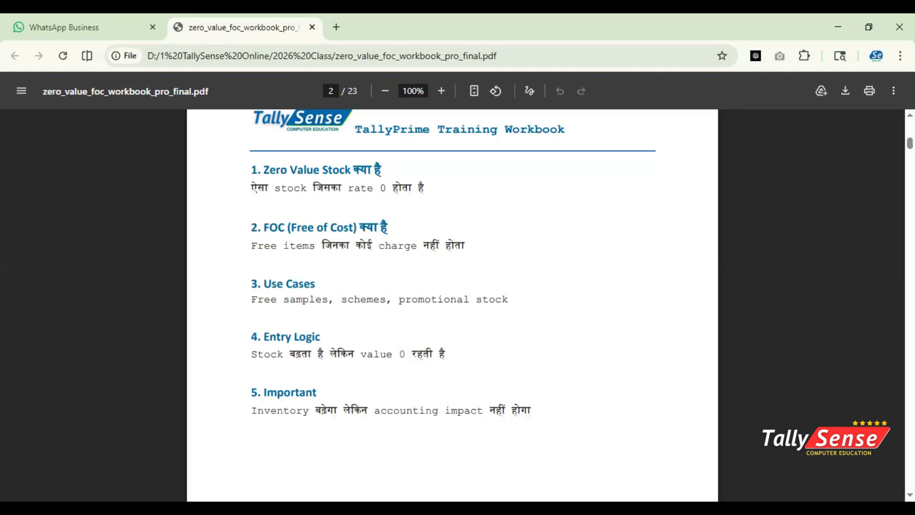
{"action": "key", "text": "alt+Tab"}
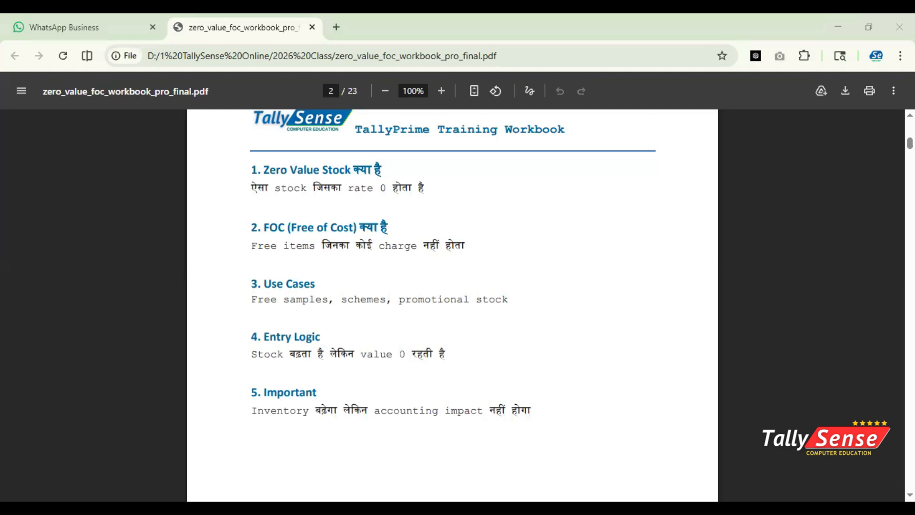